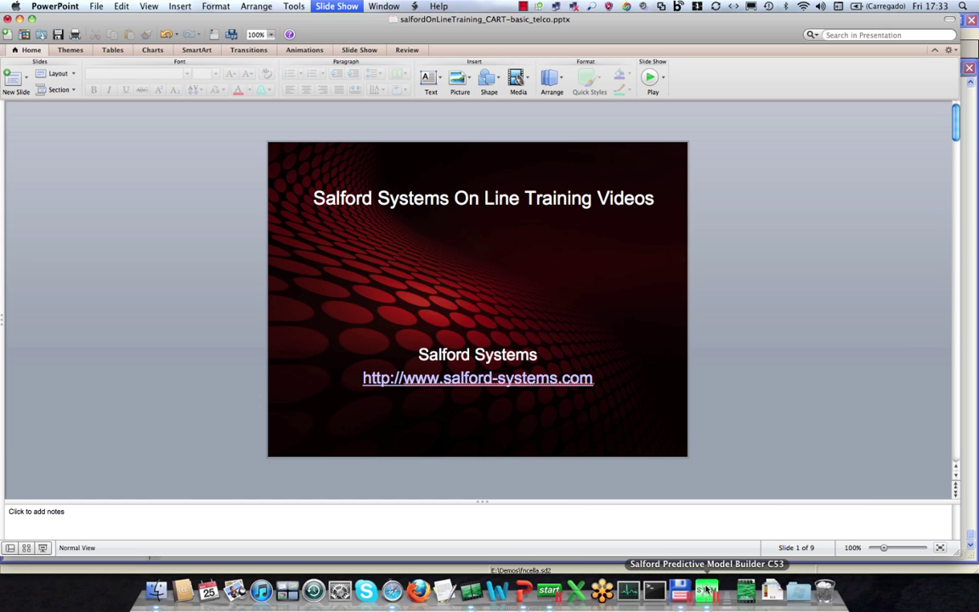
Switch from PowerPoint to the Salford Predictive Modeler Classic Output window
click(706, 590)
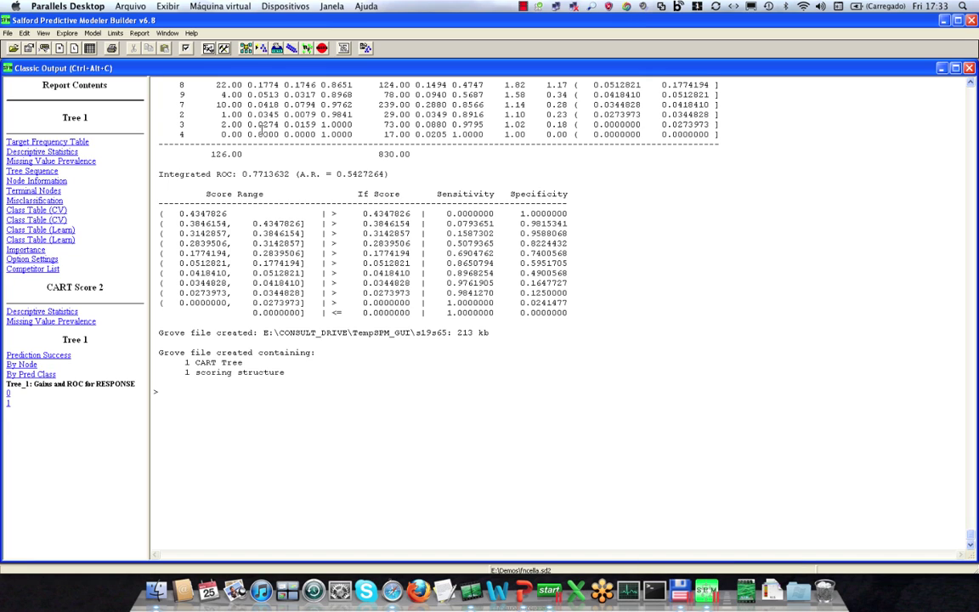
Open fncella.sd2 and set RESPONSE as the CART classification target without running
click(12, 49)
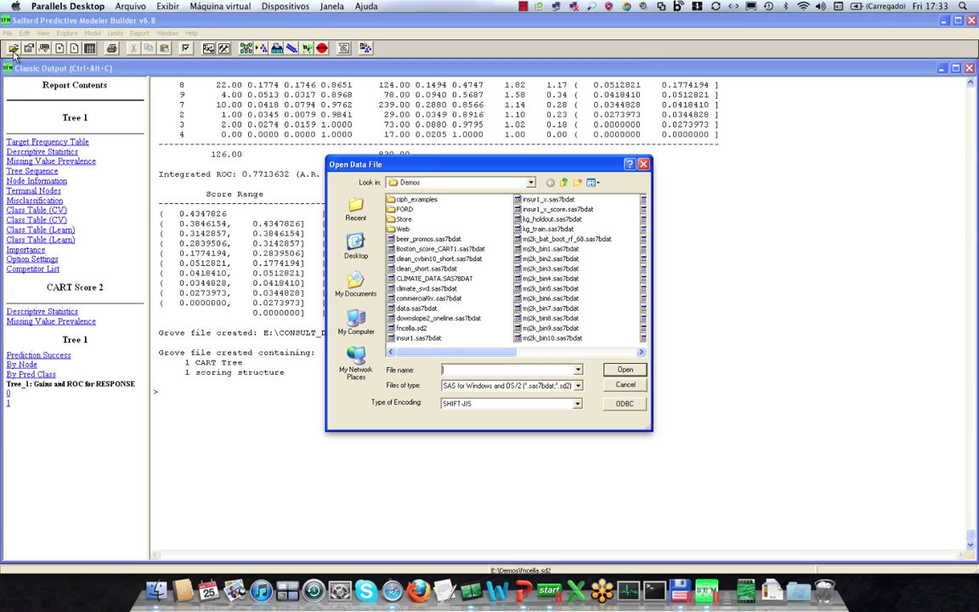
double_click(412, 328)
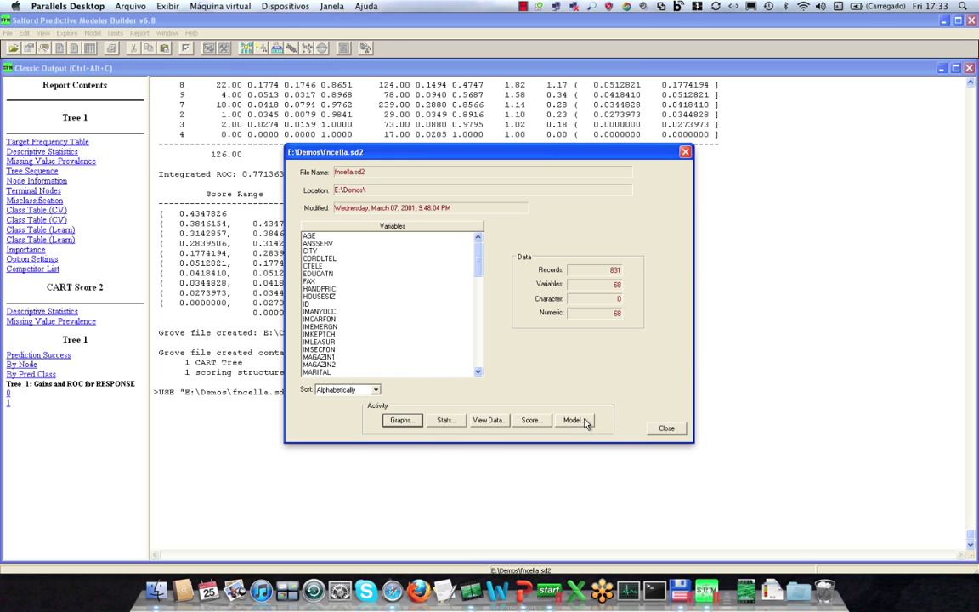
click(575, 419)
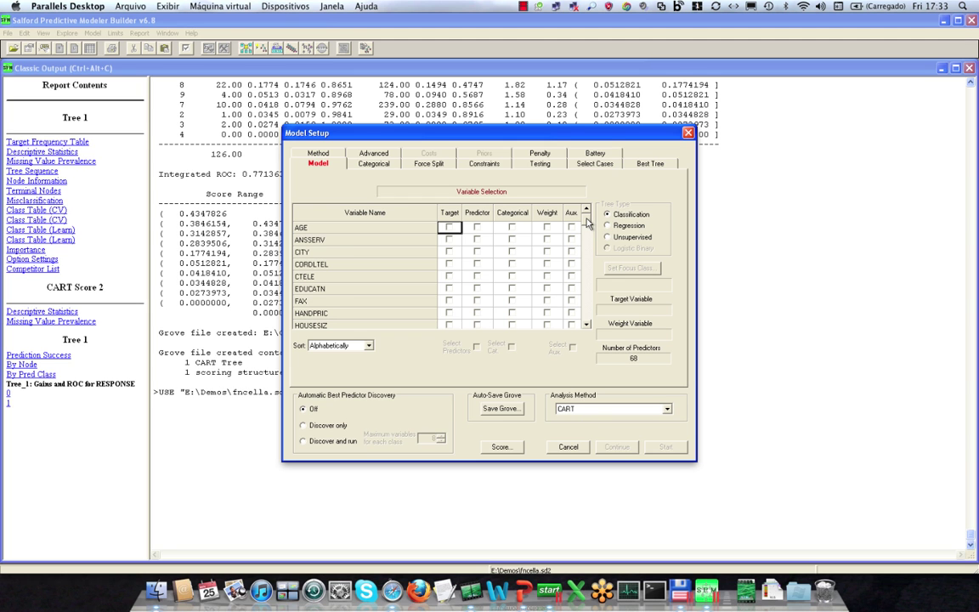
drag(586, 221, 592, 281)
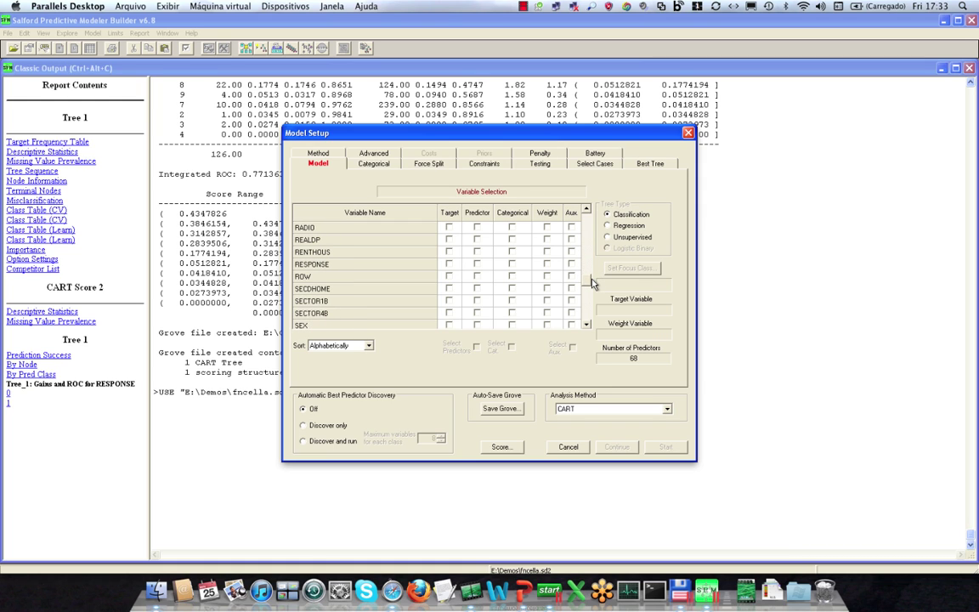
click(448, 264)
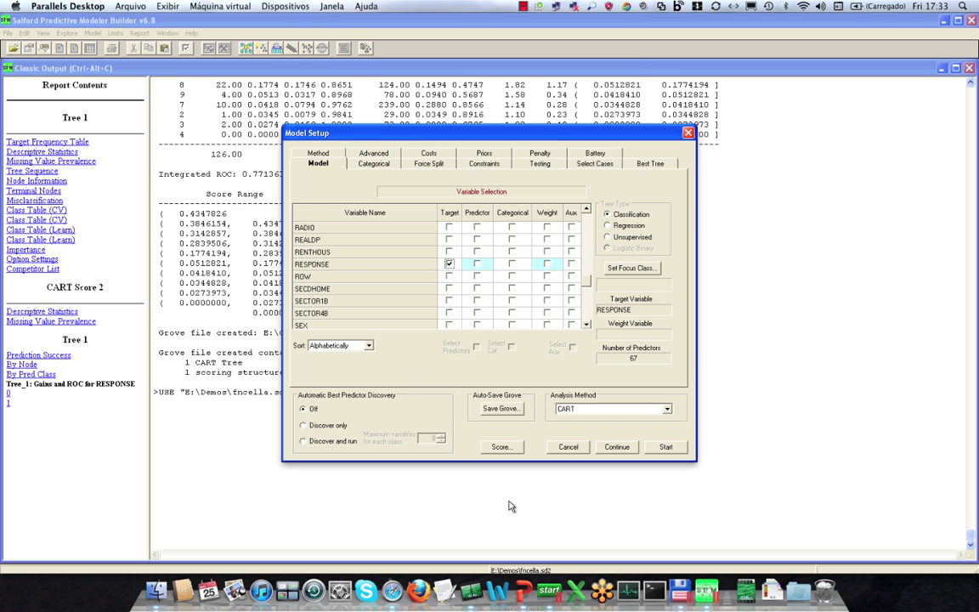
click(616, 446)
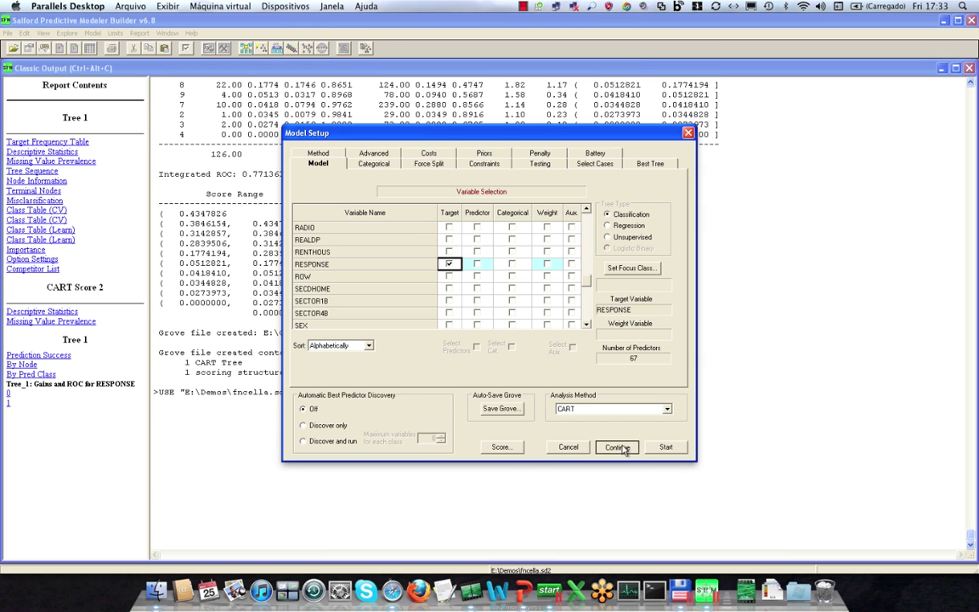
Bring up the keep10.cmd command notepad from the Window menu
click(7, 34)
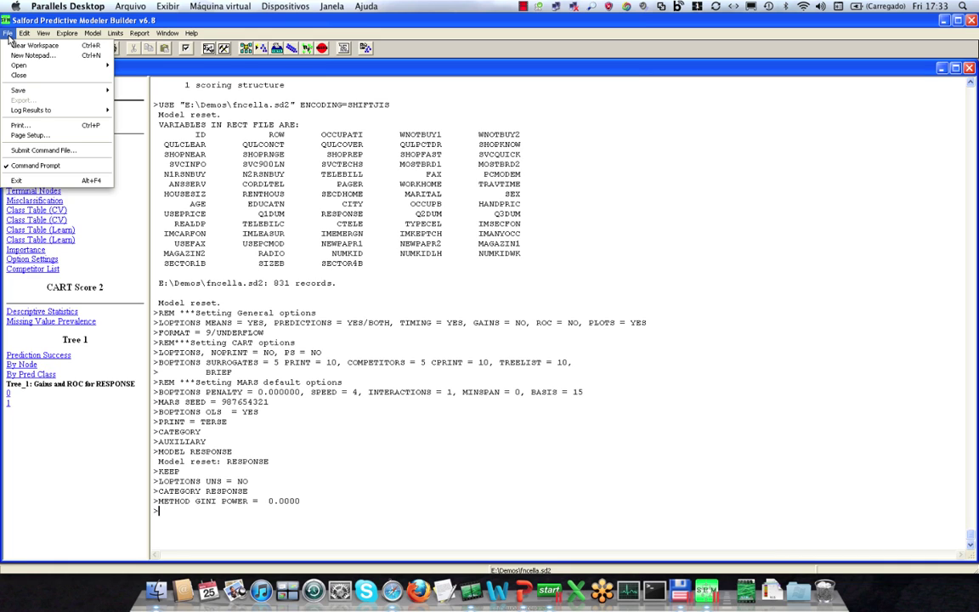
mouse_move(167, 39)
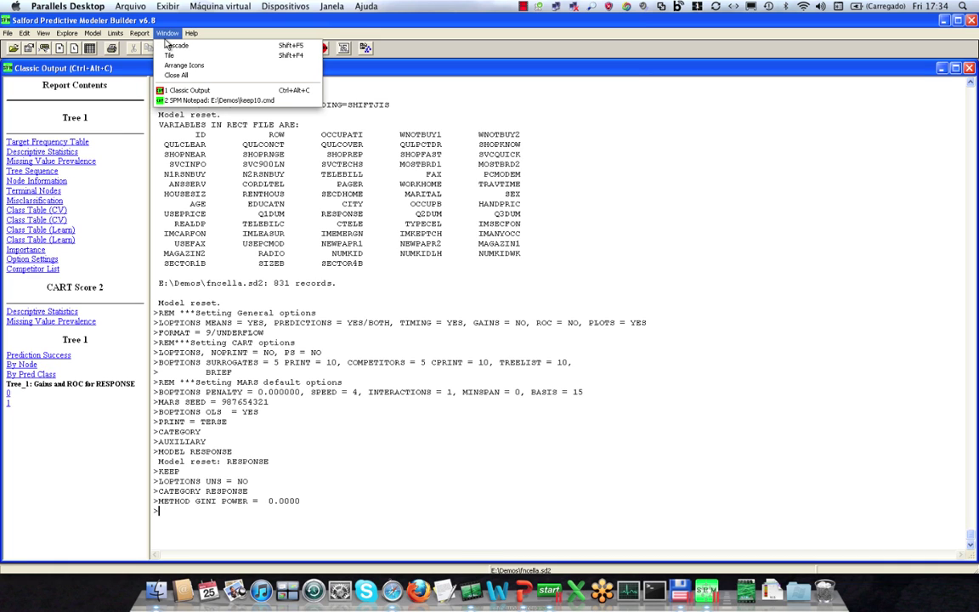
click(168, 99)
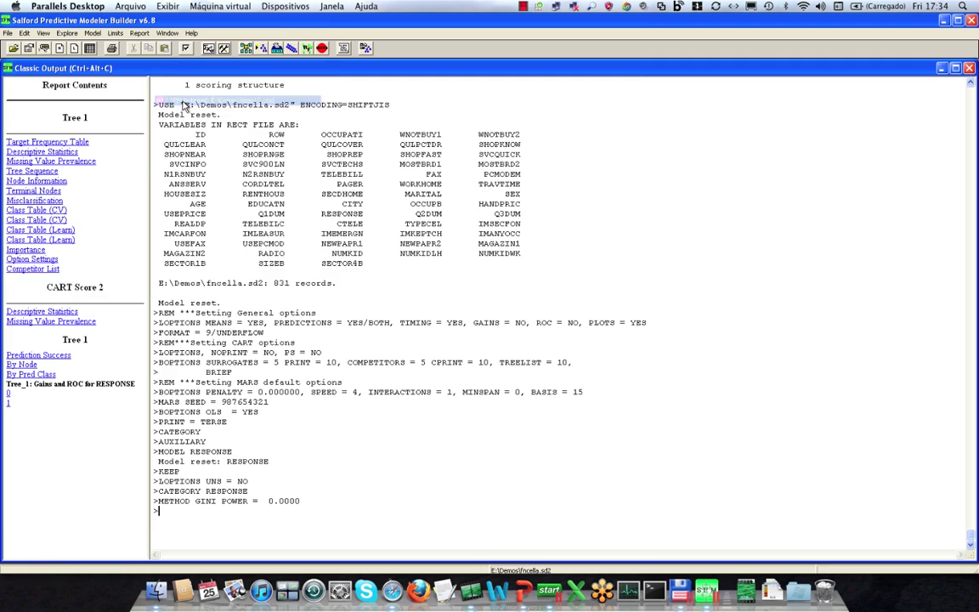
click(127, 142)
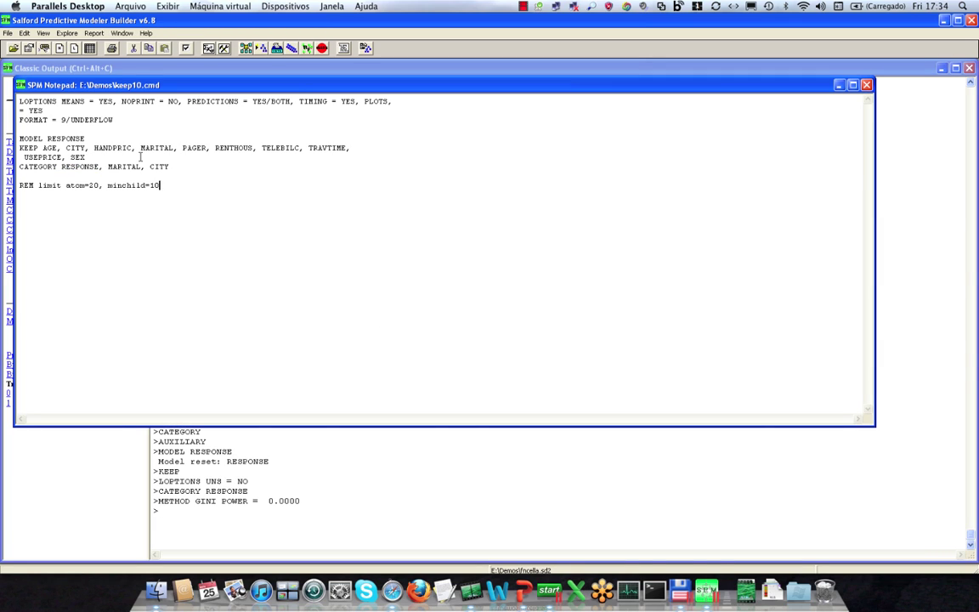
Submit the keep10 commands and reopen Model Setup to check the 10 predictors
click(6, 34)
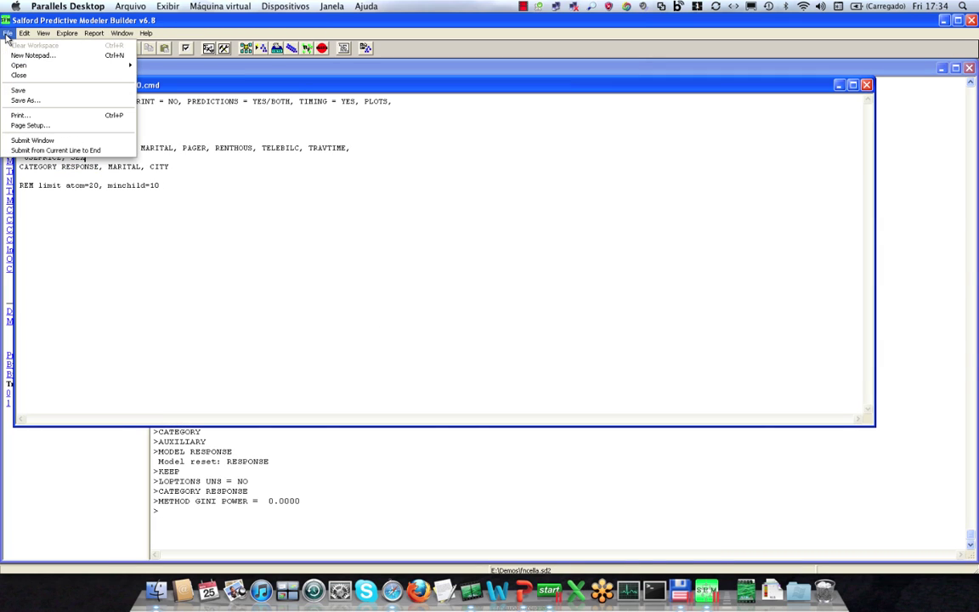
click(32, 140)
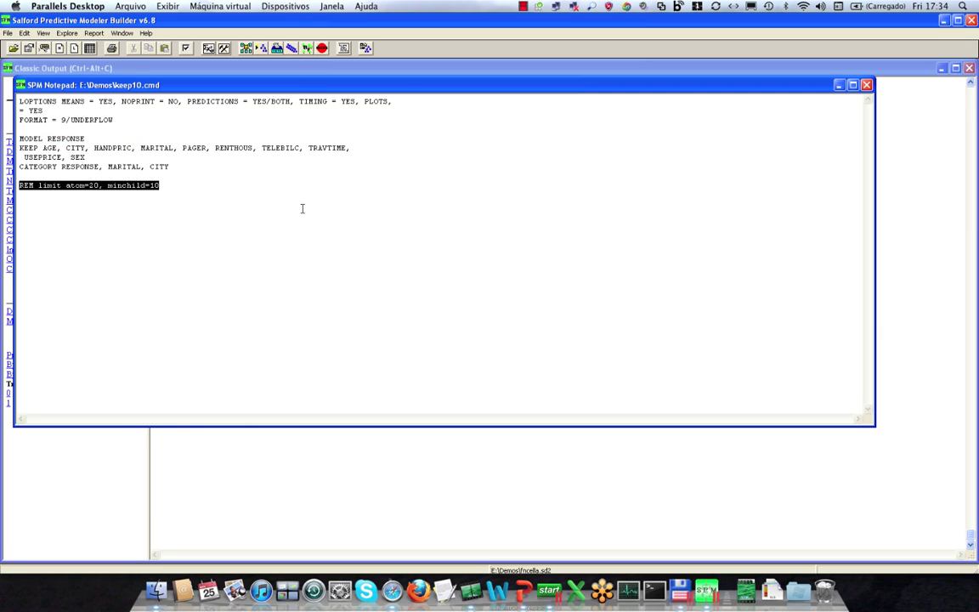
click(247, 48)
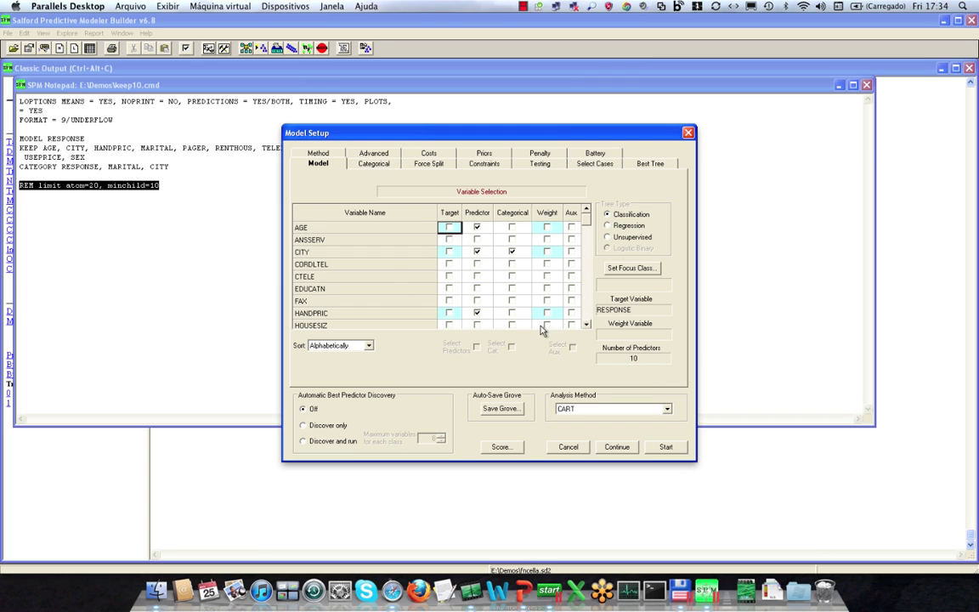
mouse_move(586, 221)
mouse_down()
mouse_move(592, 318)
mouse_move(586, 220)
mouse_up()
Grow the RESPONSE tree, then prune to the 2-node tree split on HANDPRIC at 130
click(668, 447)
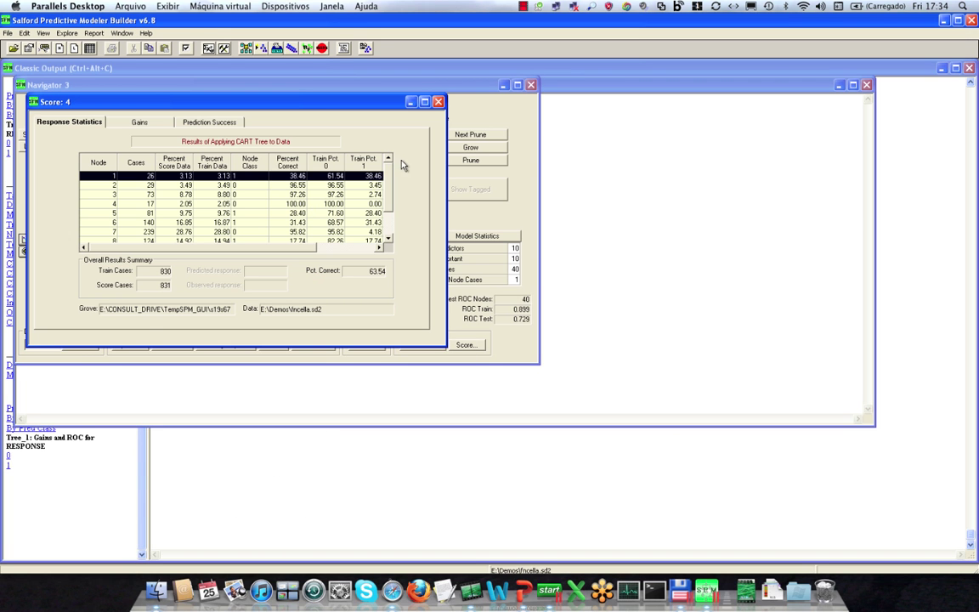
click(437, 102)
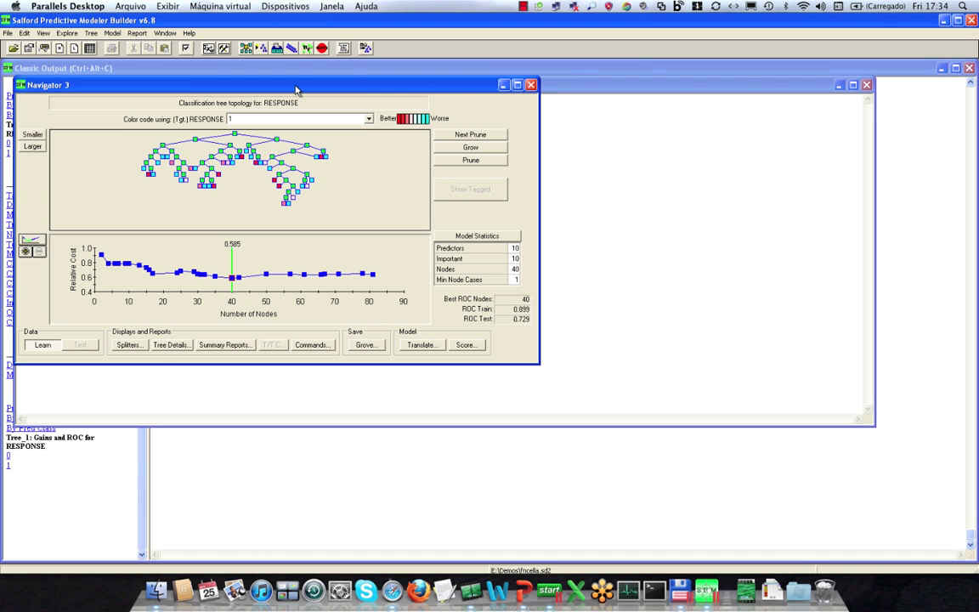
drag(304, 90, 485, 121)
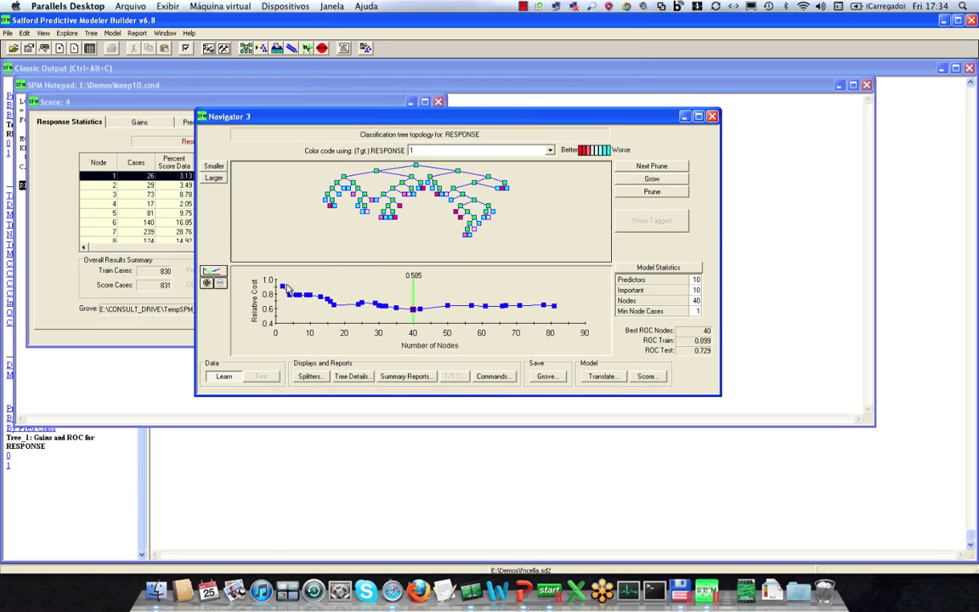
click(284, 287)
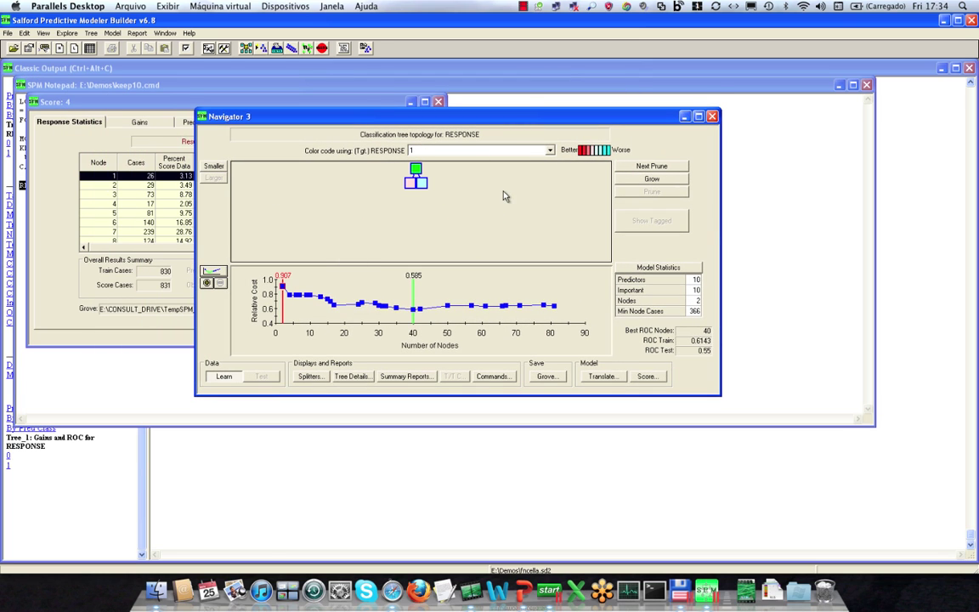
mouse_move(416, 171)
click(352, 376)
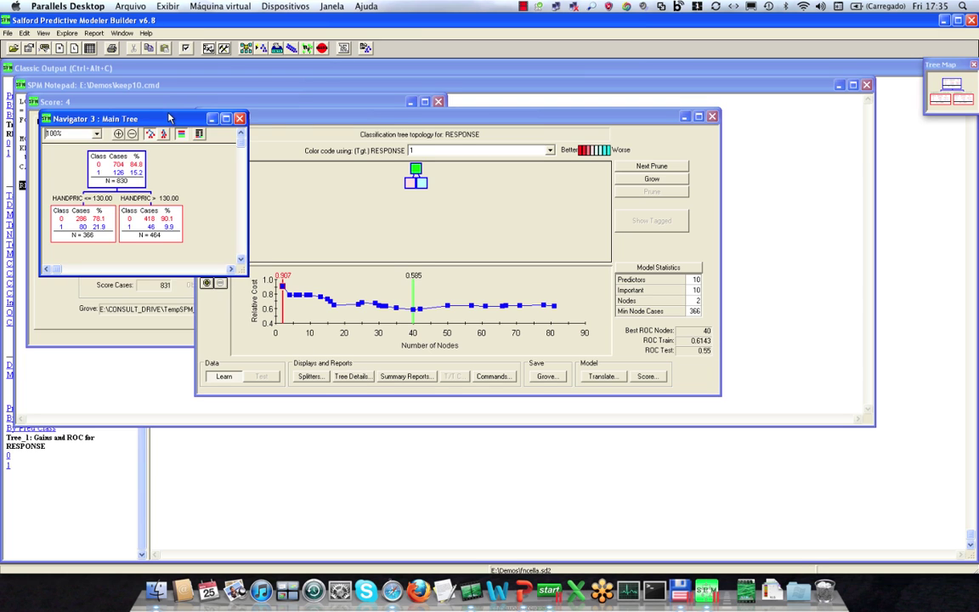
drag(154, 118, 299, 127)
click(263, 142)
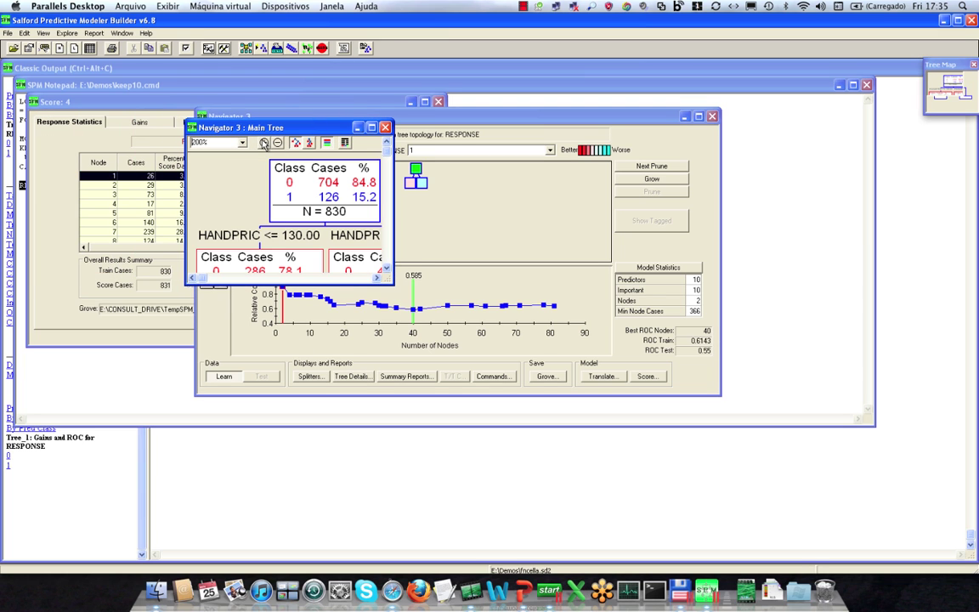
click(371, 127)
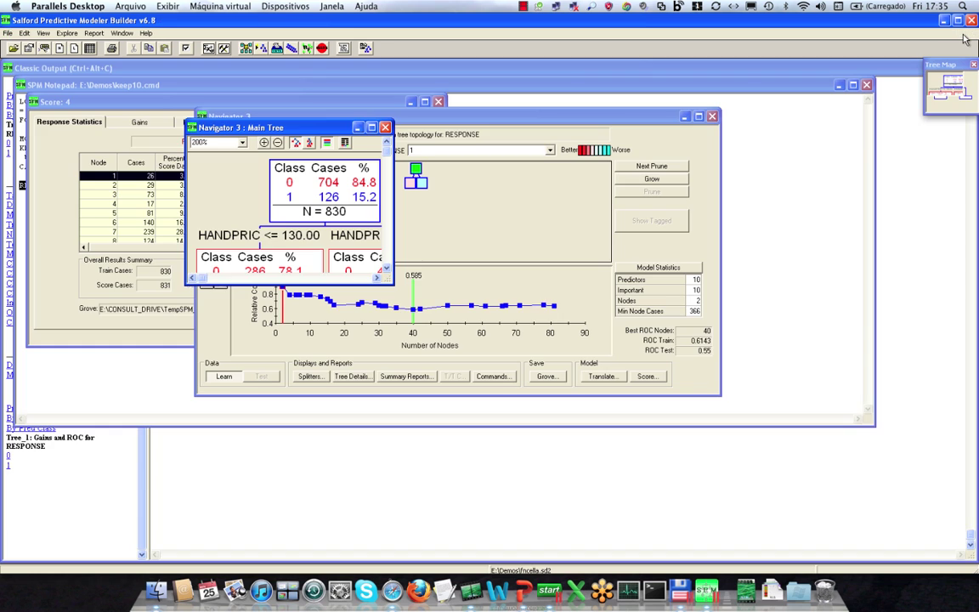
click(963, 34)
drag(391, 282, 534, 364)
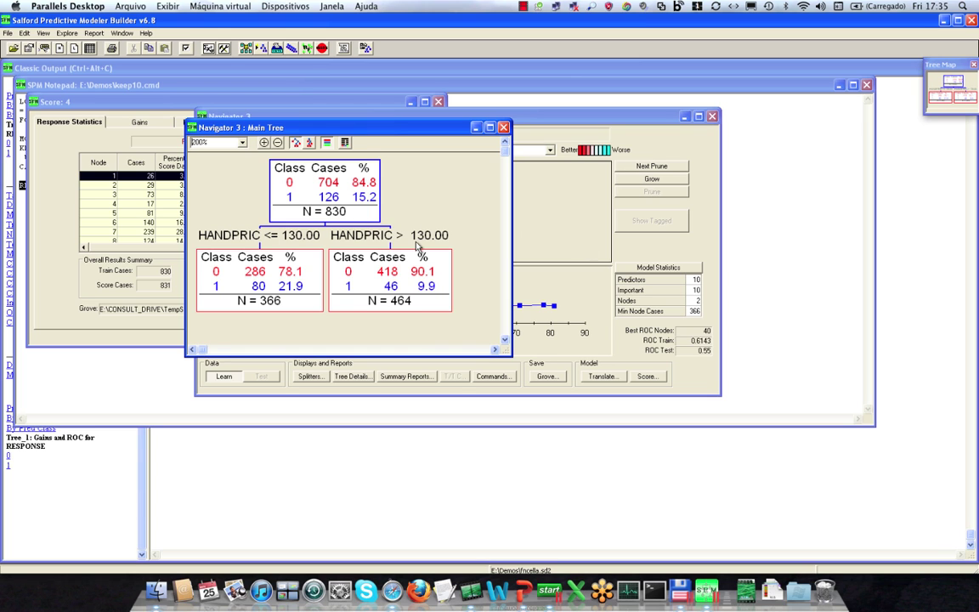
click(503, 126)
Step the tree size up from 4 to 17 to the optimal 40 nodes
key(Right)
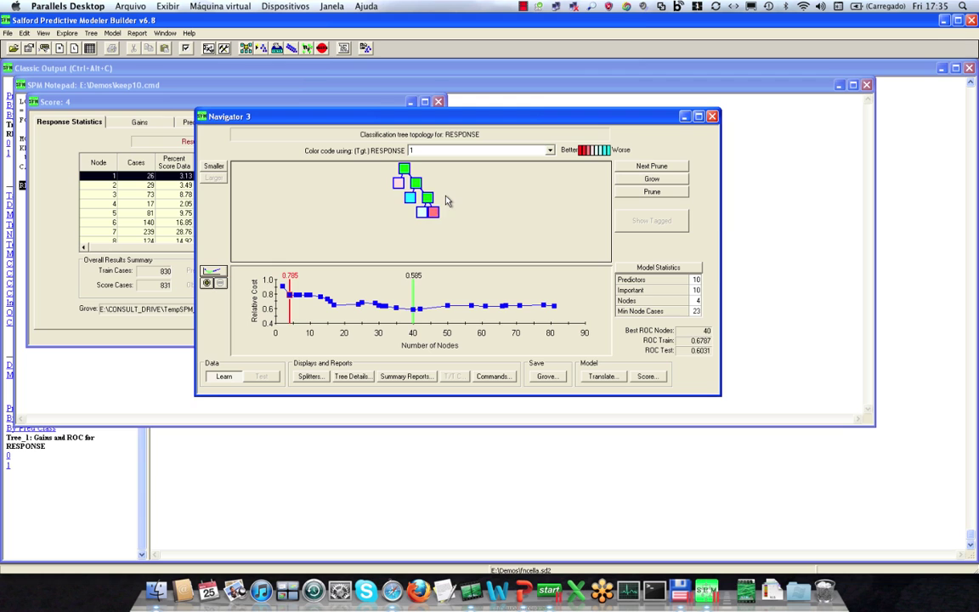
key(Right)
key(Right)
key(Right)
key(Right)
key(Right)
key(Right)
key(Right)
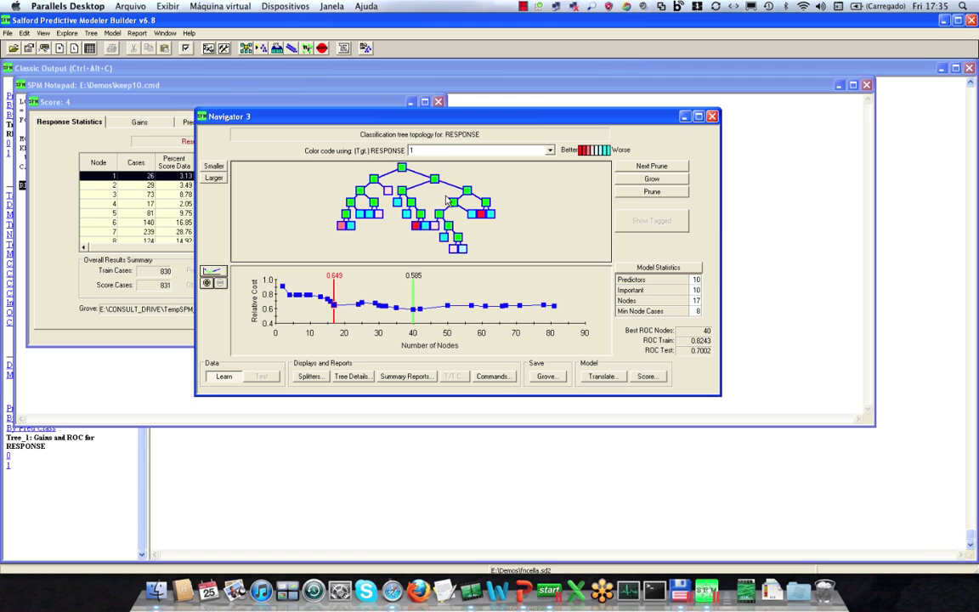
key(Right)
key(Right)
key(Right)
key(Right)
key(Right)
key(Right)
key(Right)
key(Right)
key(Right)
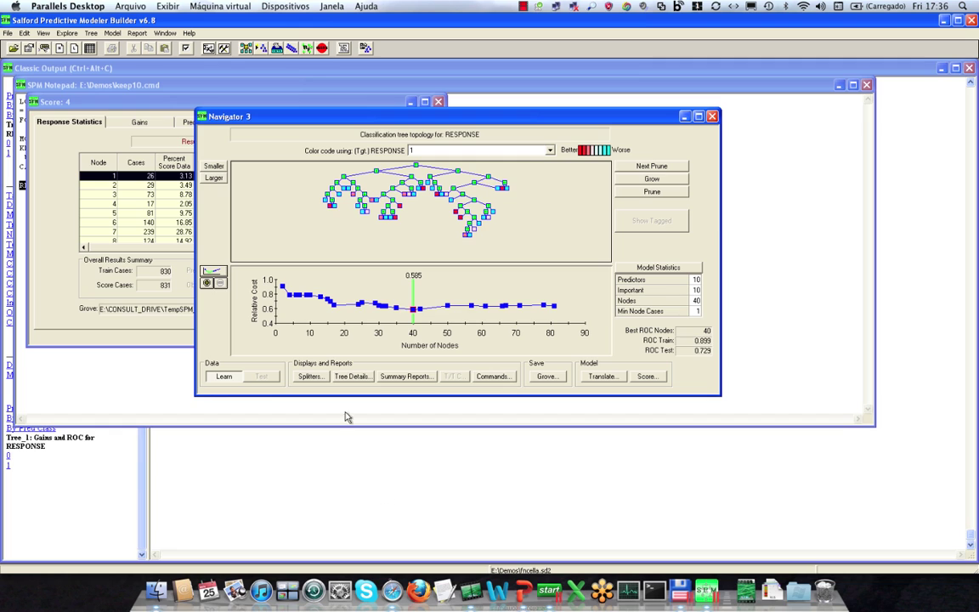
Select the 10-node tree (relative cost 0.786) and read its node split details
click(312, 299)
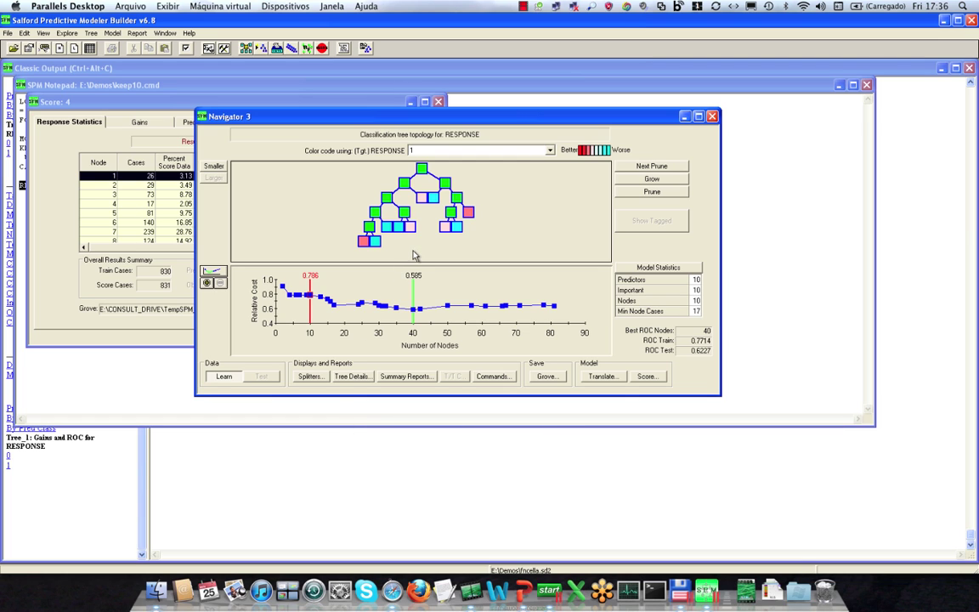
mouse_move(424, 175)
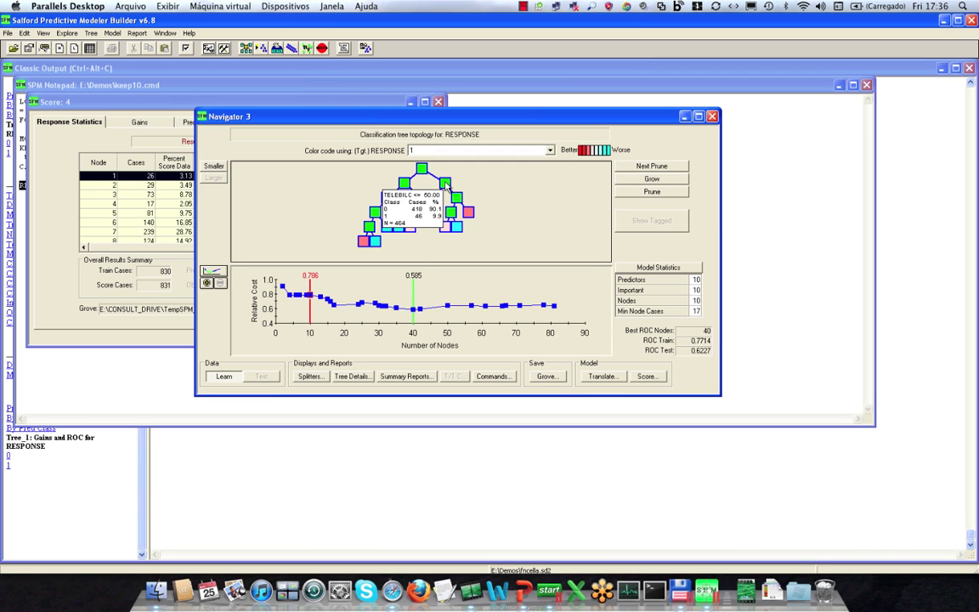
mouse_move(458, 198)
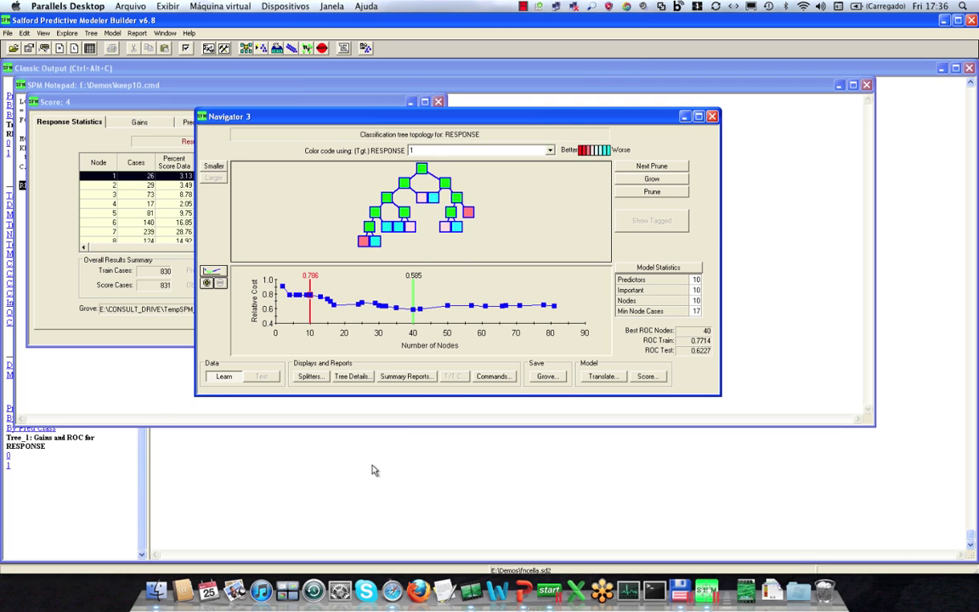
Review Tree Details, then open the Splitters diagram and maximize it
click(354, 376)
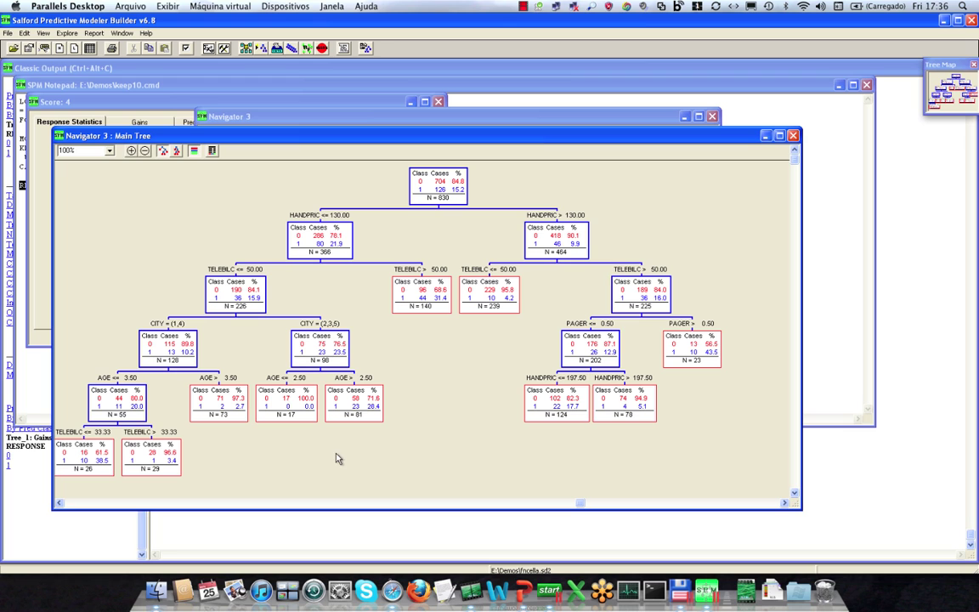
click(793, 135)
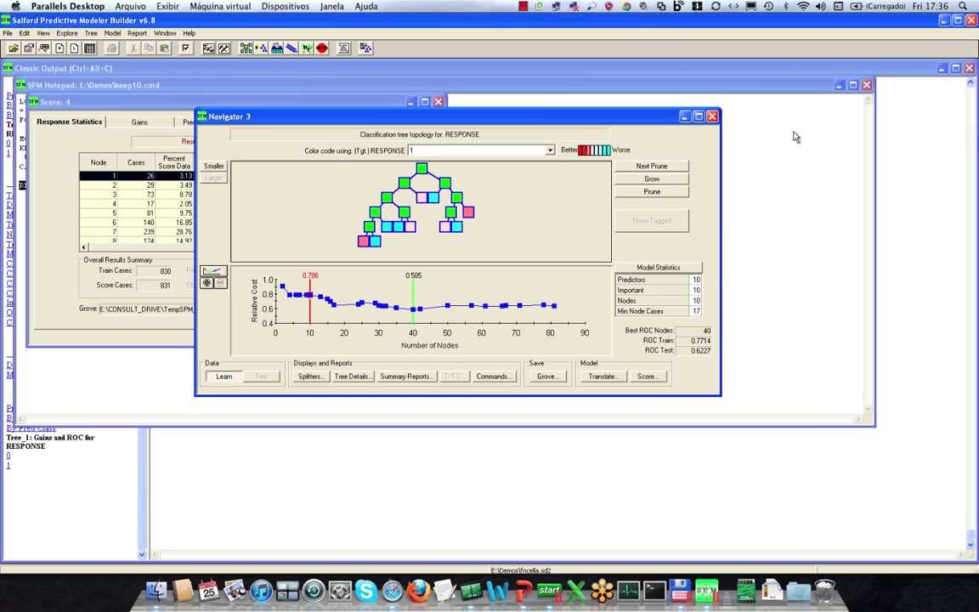
click(311, 377)
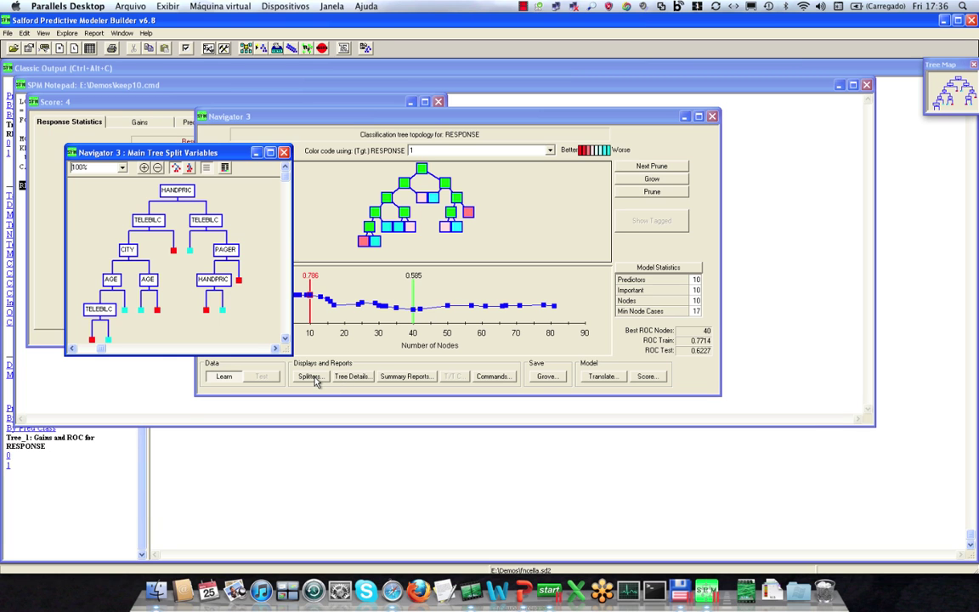
click(270, 153)
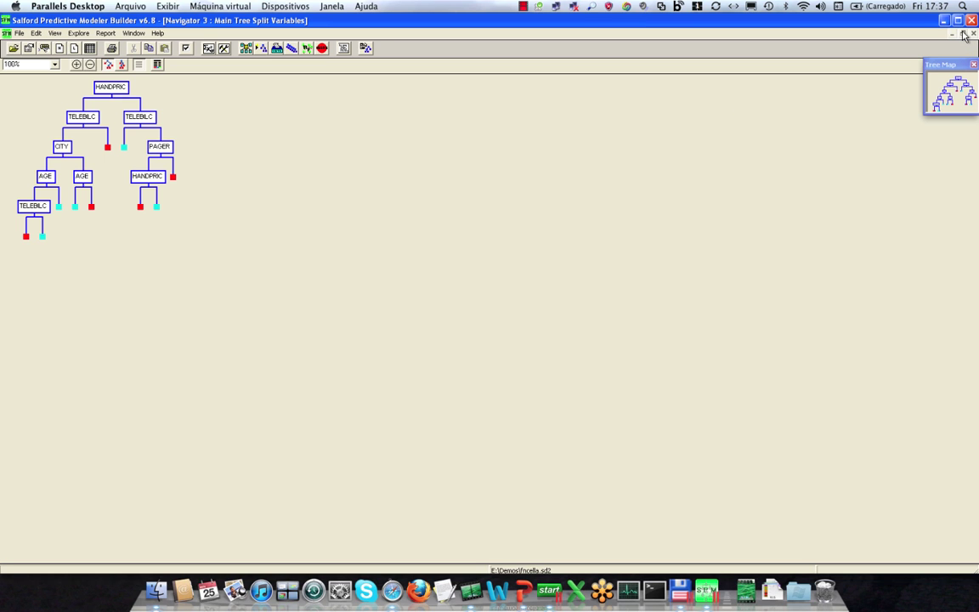
Restore the split diagram, zoom it to 200%, and enlarge its window
click(963, 34)
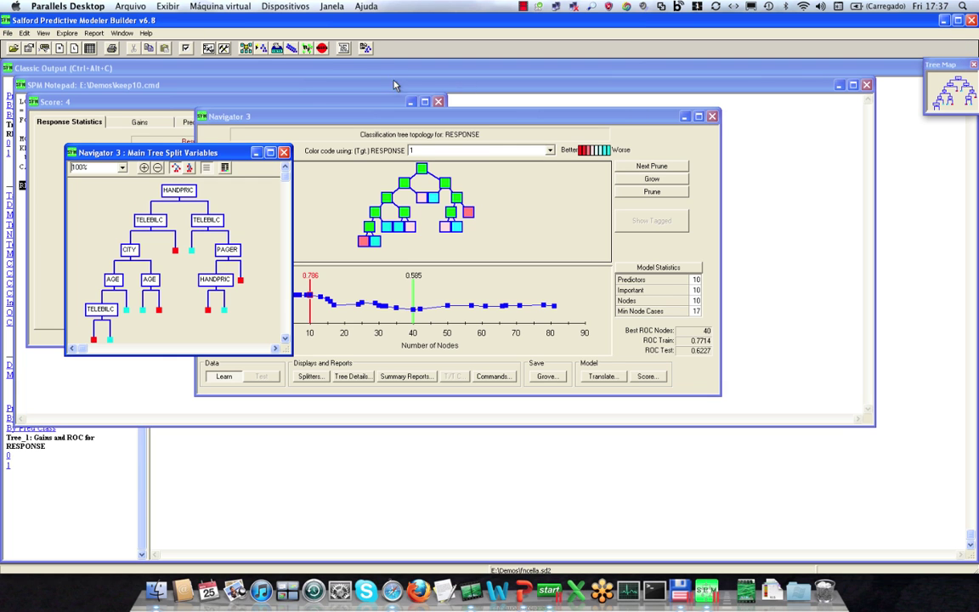
click(145, 167)
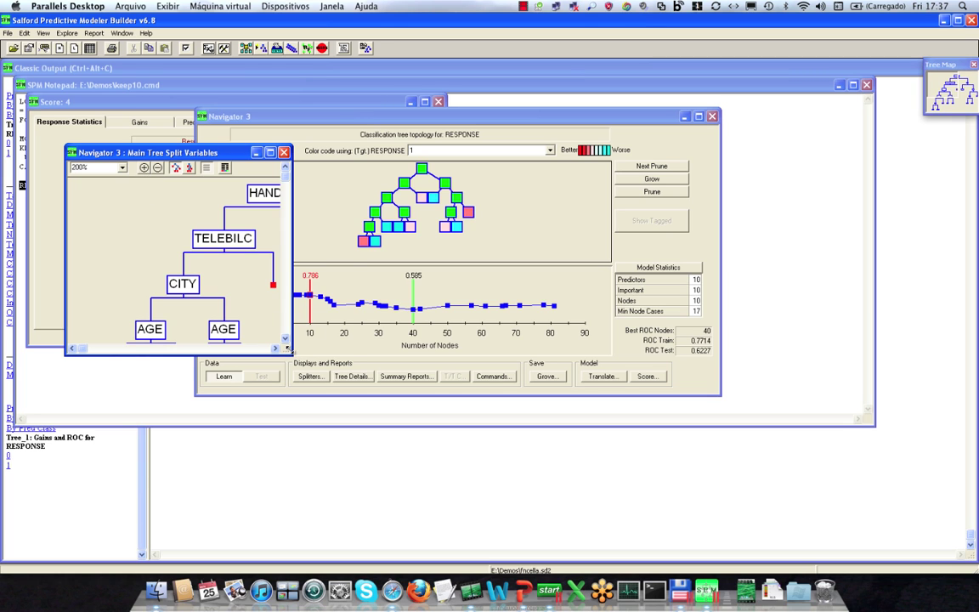
drag(288, 349, 509, 478)
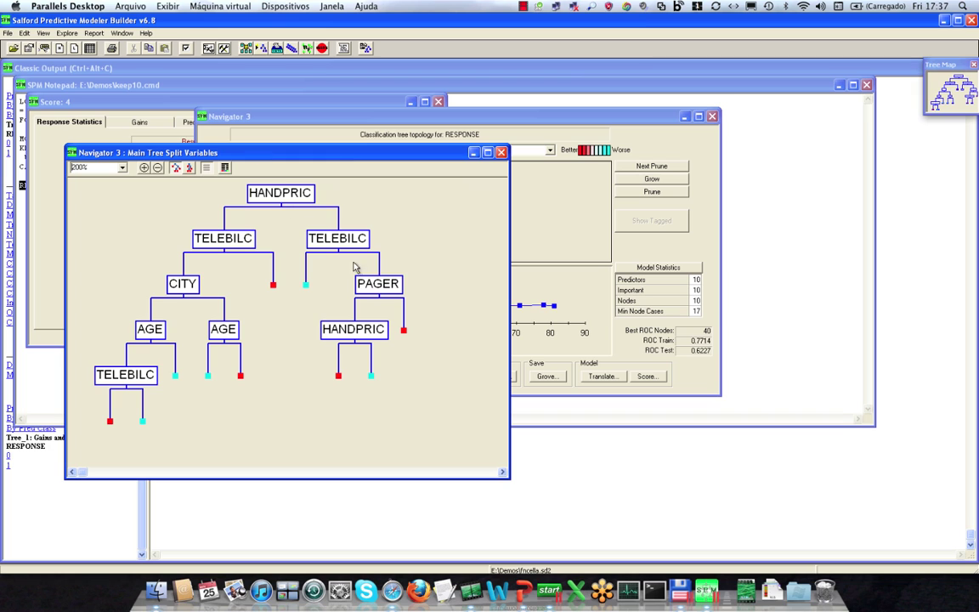
click(549, 212)
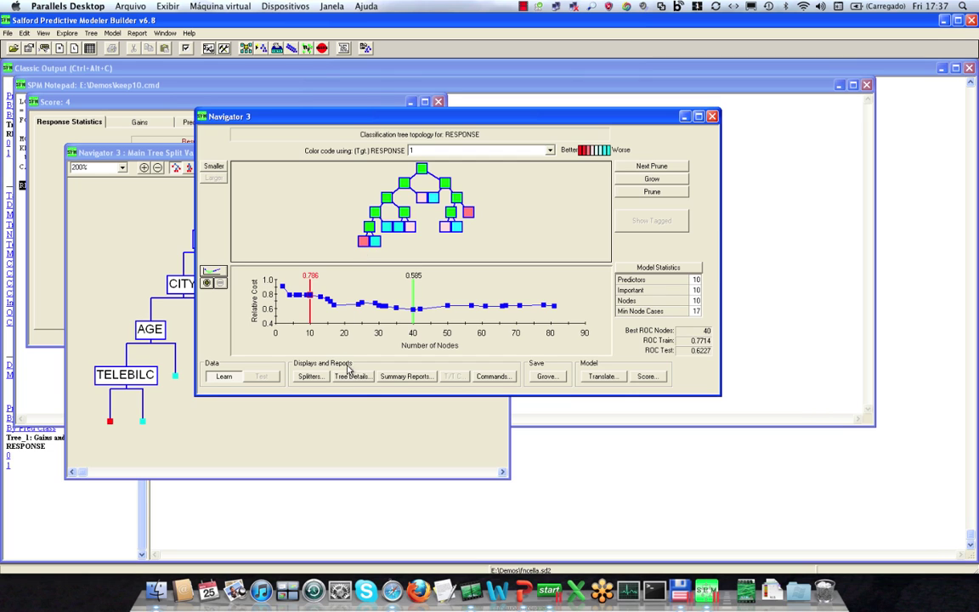
Bring the Split Variables diagram back in front of Navigator 3
click(387, 439)
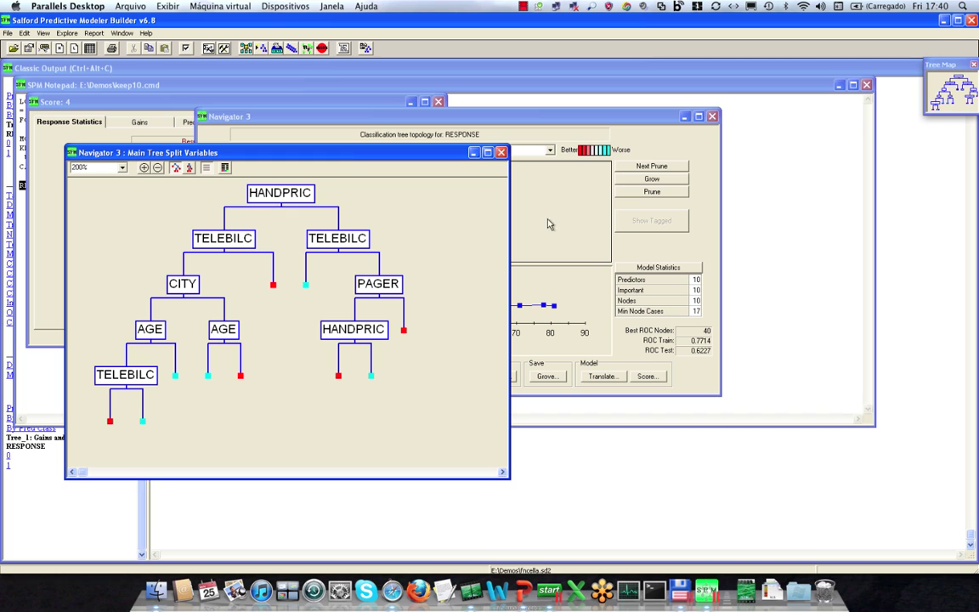
Reopen the Splitters diagram at 200% and widen its window to show the whole tree
click(500, 153)
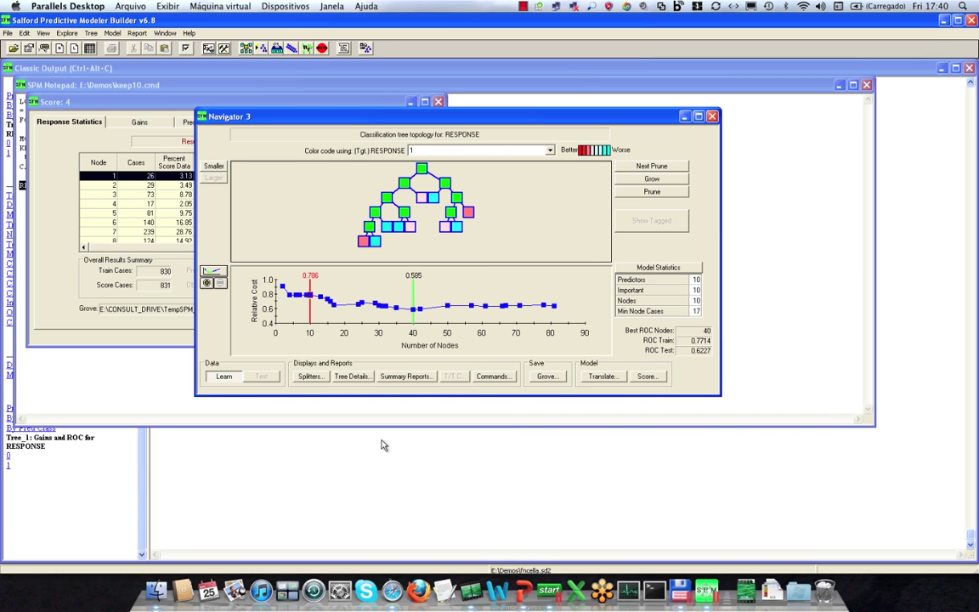
click(309, 377)
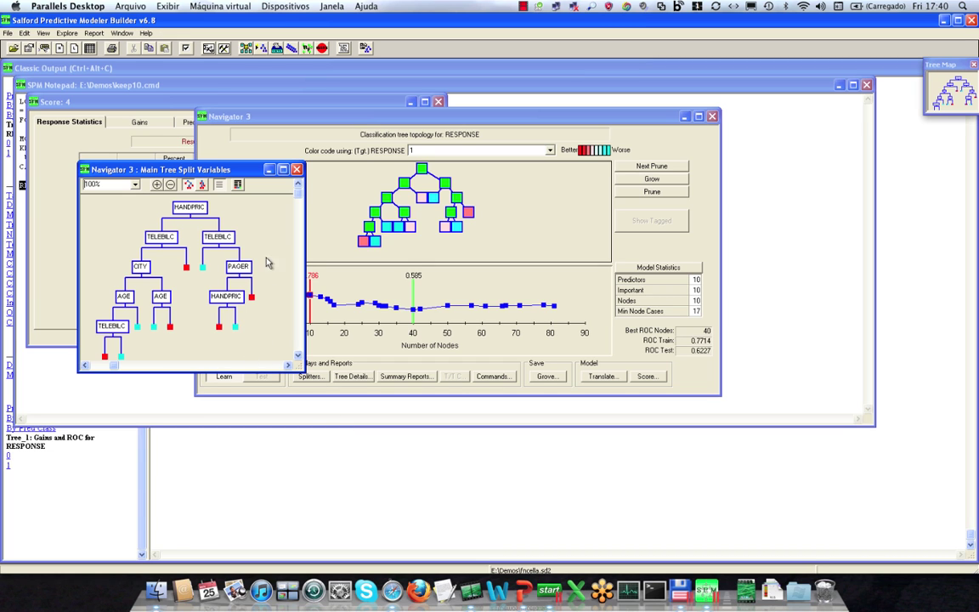
click(156, 185)
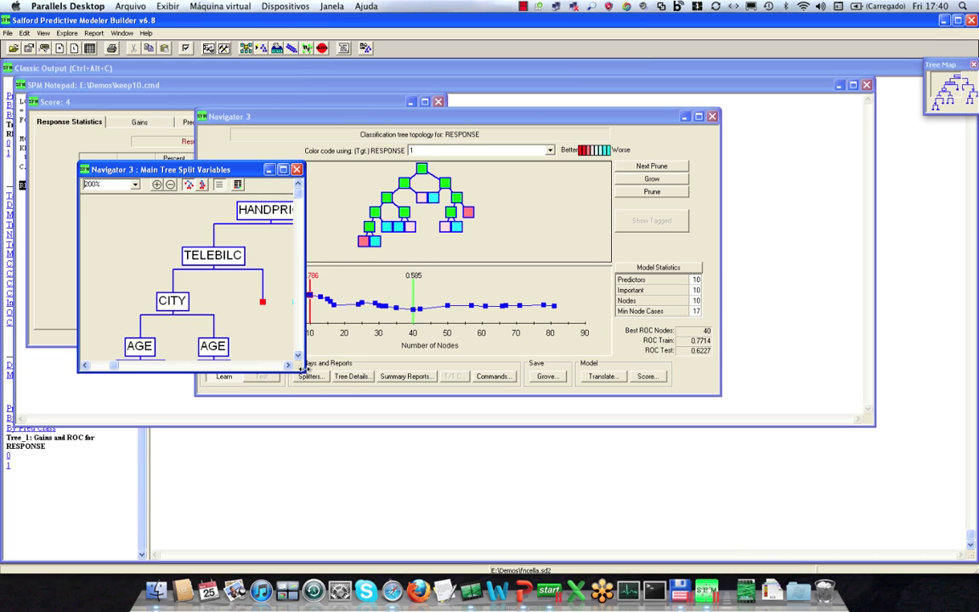
drag(303, 368, 459, 382)
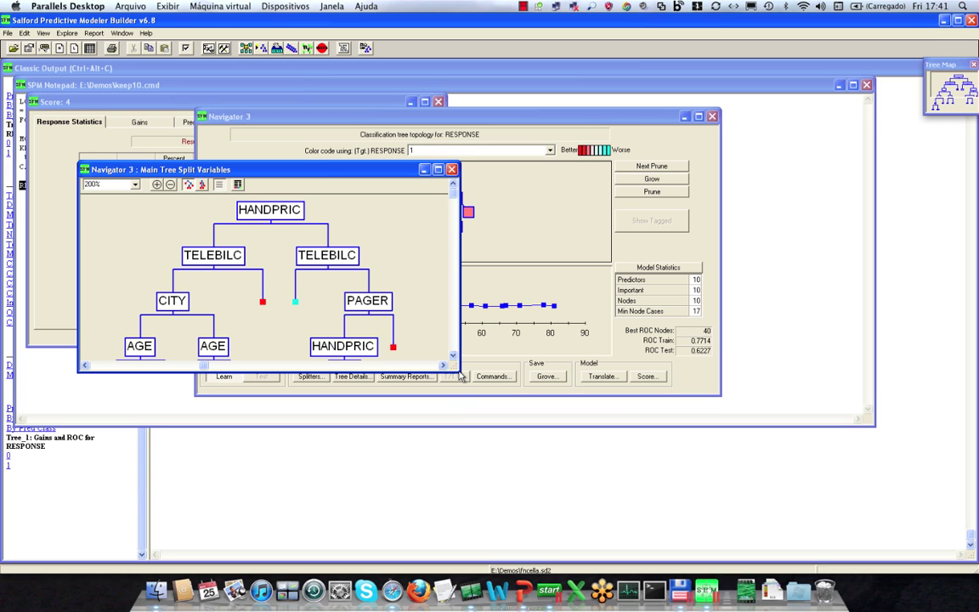
drag(457, 369, 519, 468)
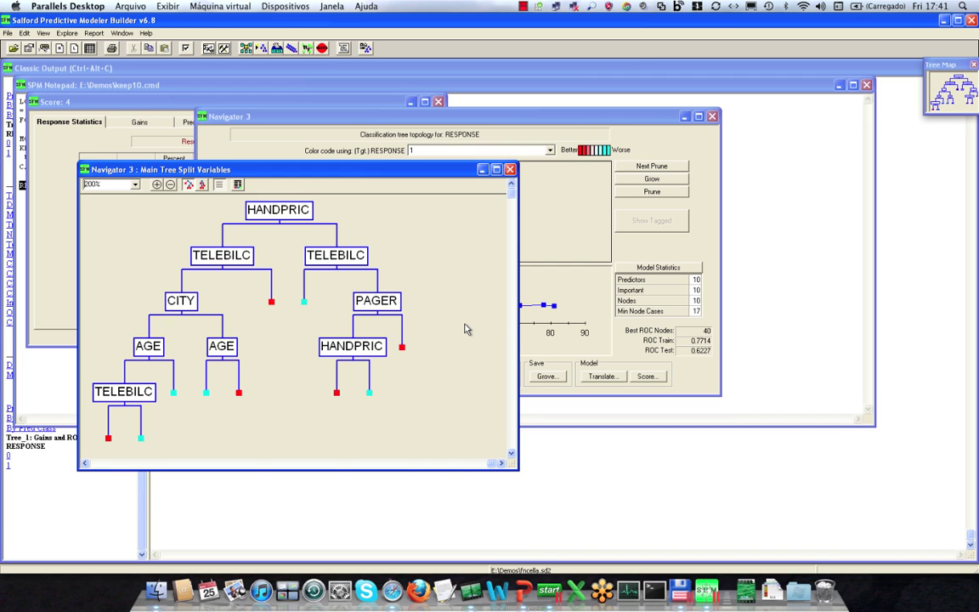
Open Summary Reports and view the class 1 gains chart enlarged in its own window
click(509, 170)
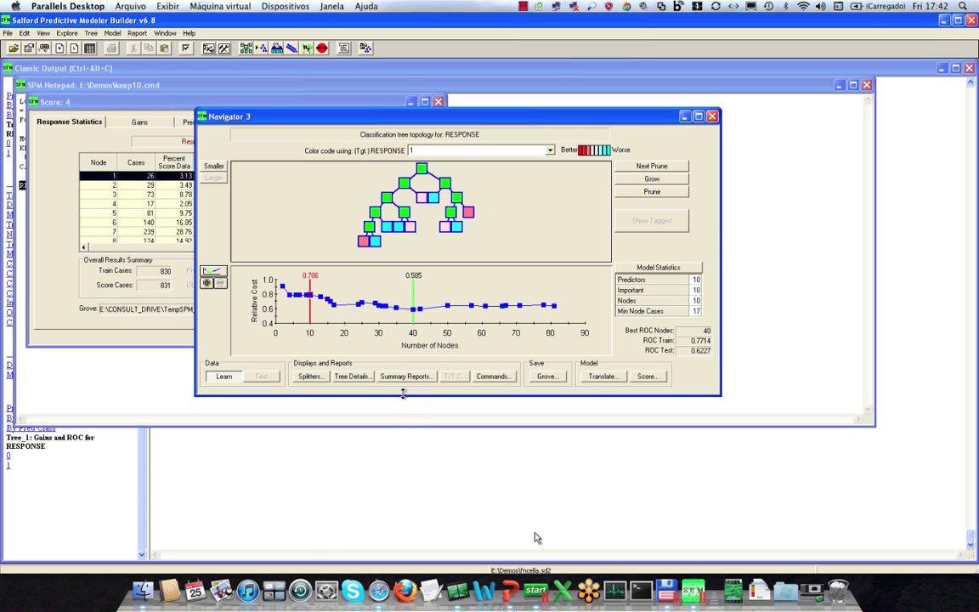
click(406, 377)
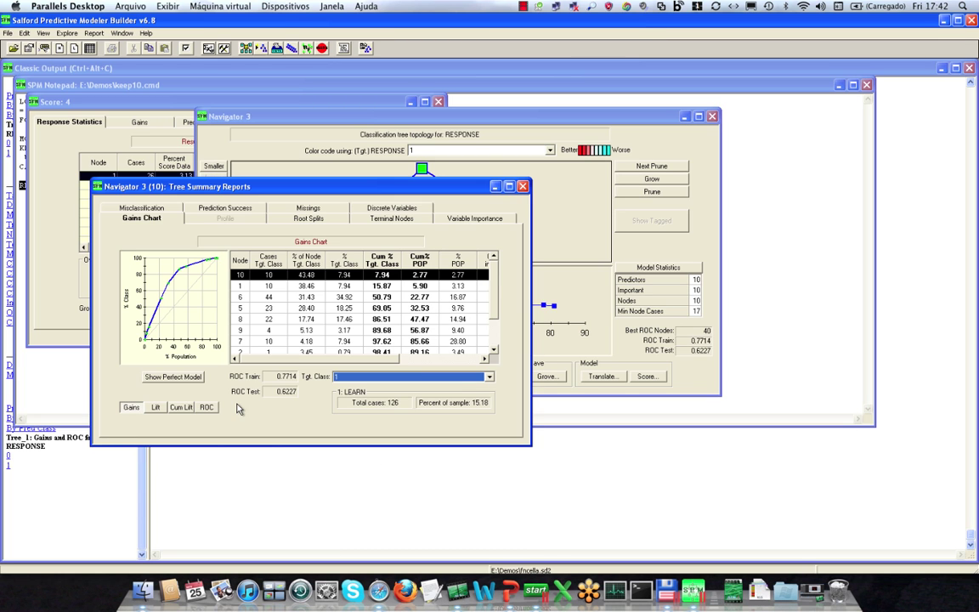
right_click(171, 307)
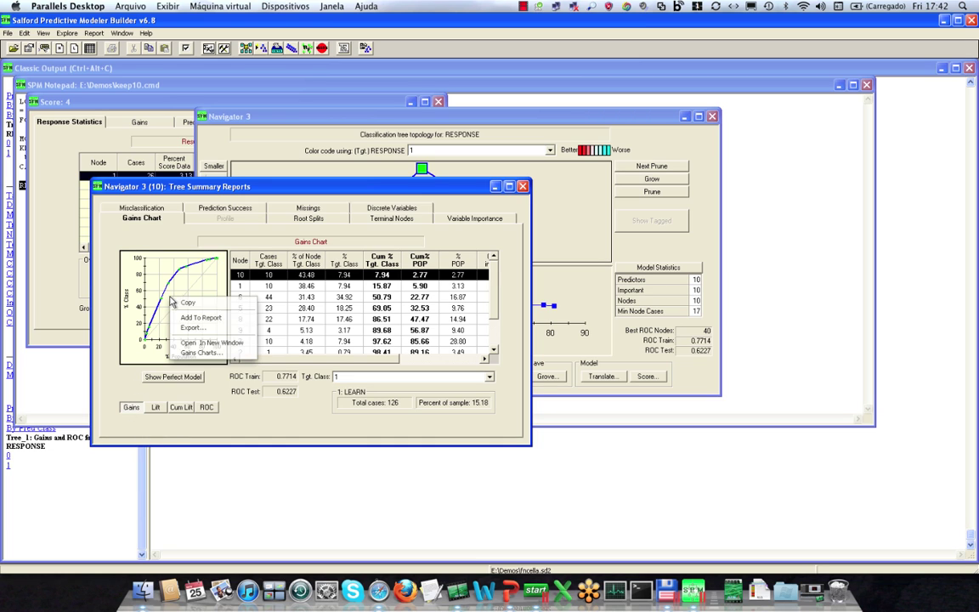
click(187, 342)
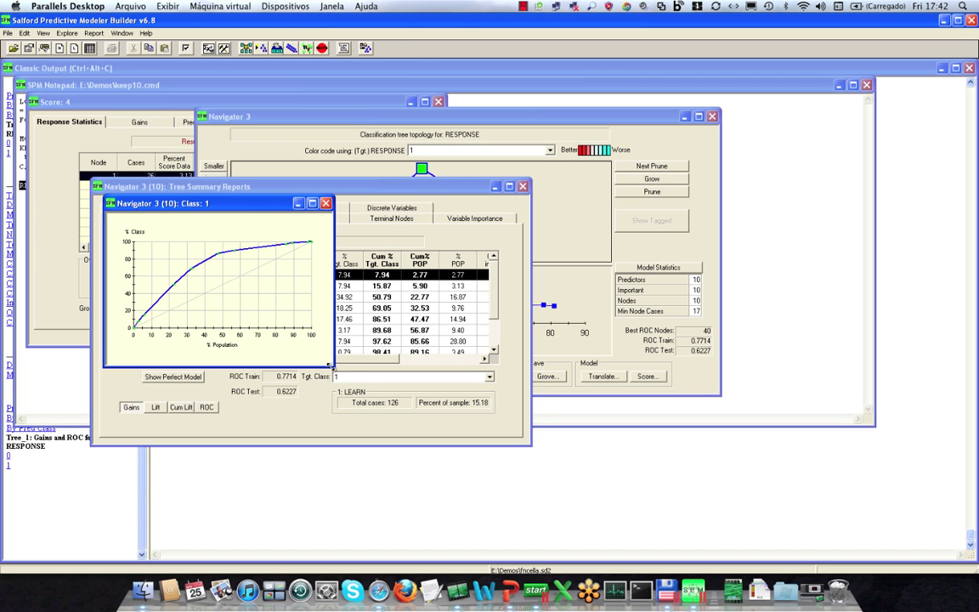
drag(331, 367, 368, 432)
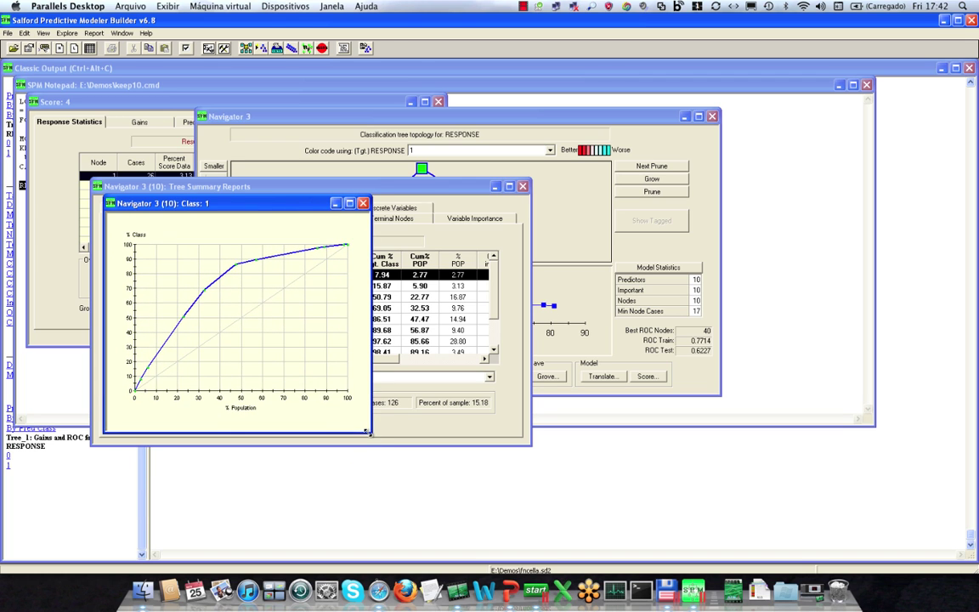
click(363, 203)
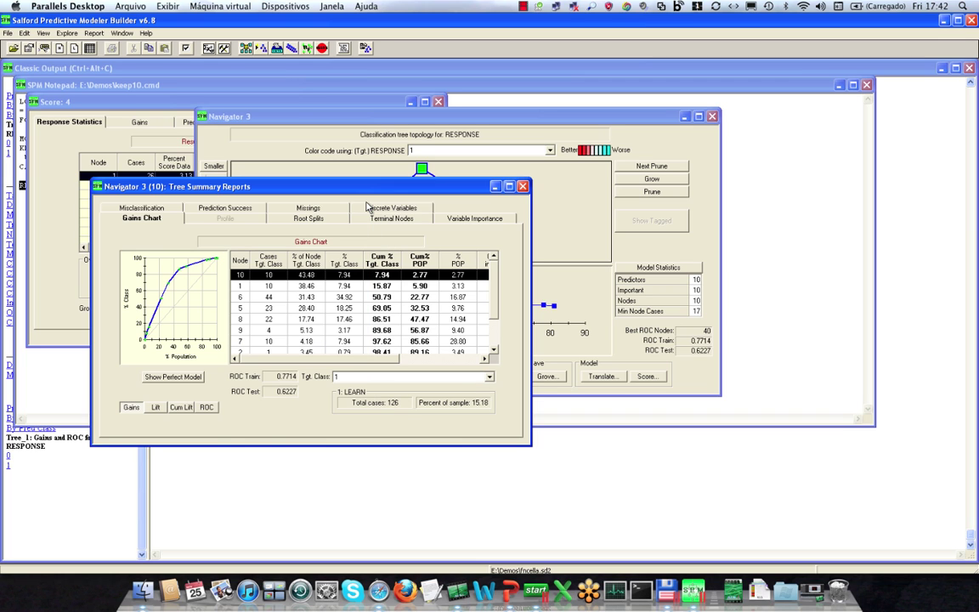
Check the variable importance ranking (TELEBILC 100, HANDPRIC 68.88), then close the summary reports
click(468, 220)
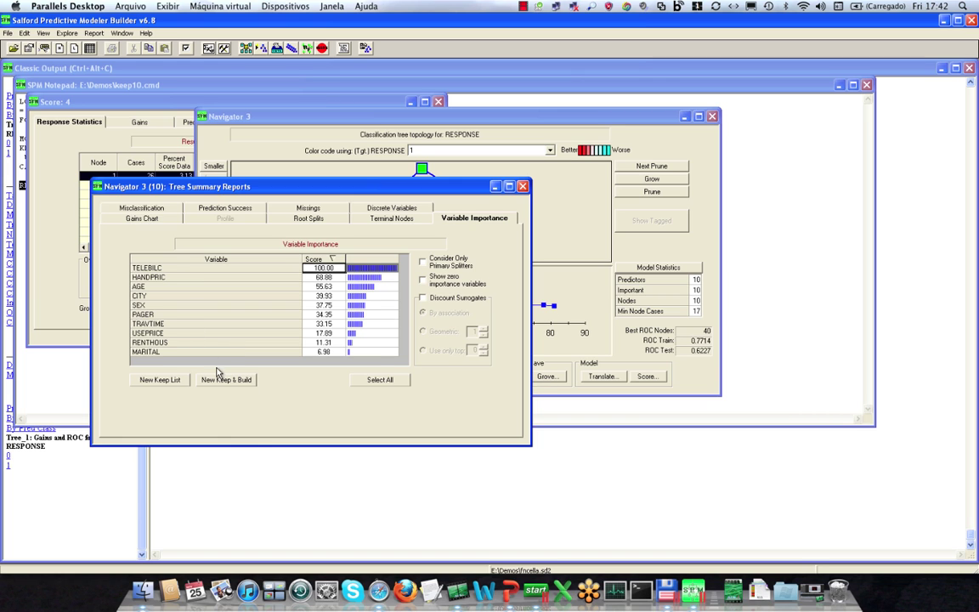
click(524, 187)
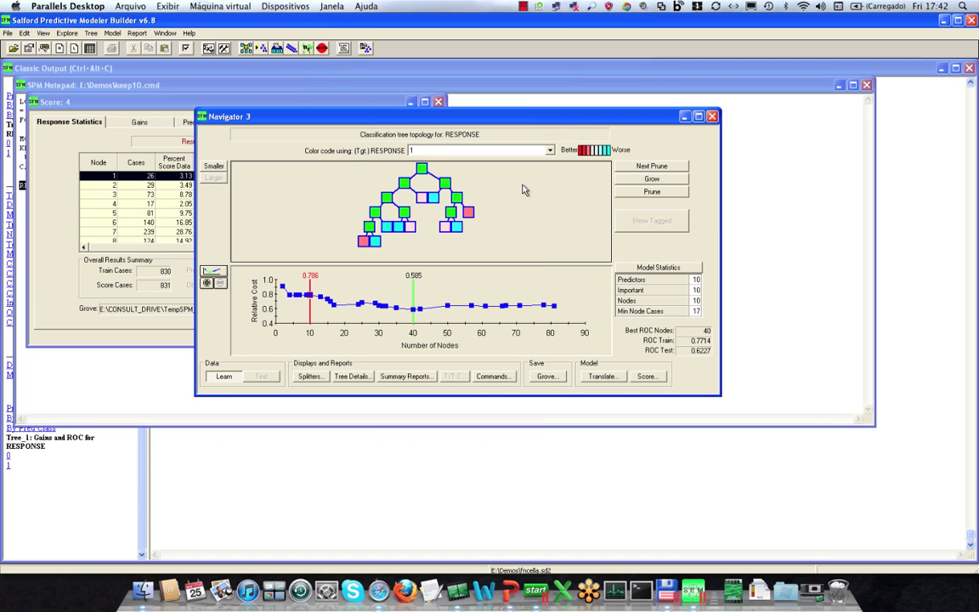
Open the full 10-node tree diagram and start printing it from its context menu
click(362, 379)
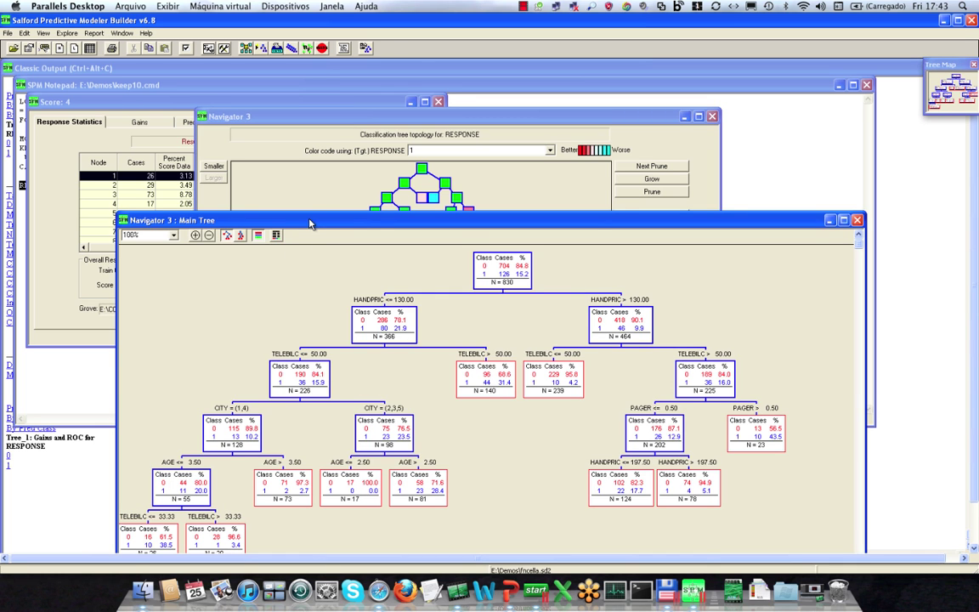
drag(310, 223, 267, 100)
right_click(268, 158)
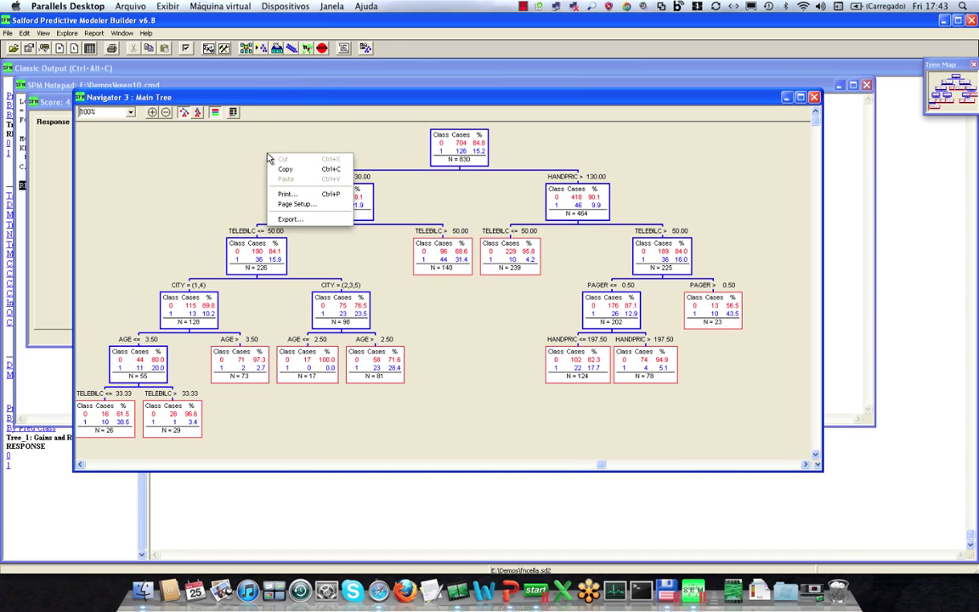
click(285, 194)
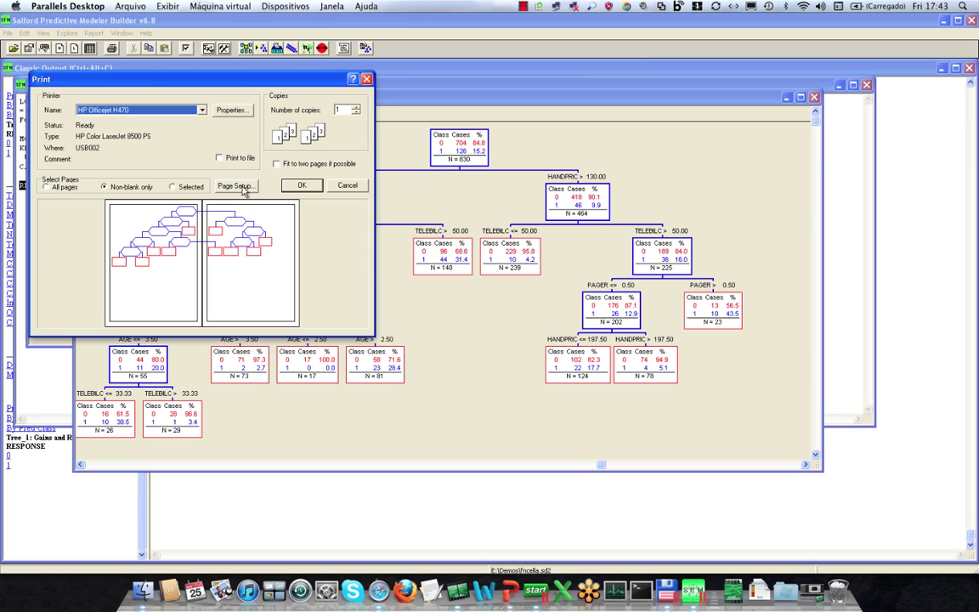
Set the tree printout to landscape at 76% scaling with a larger vertical gap
click(242, 188)
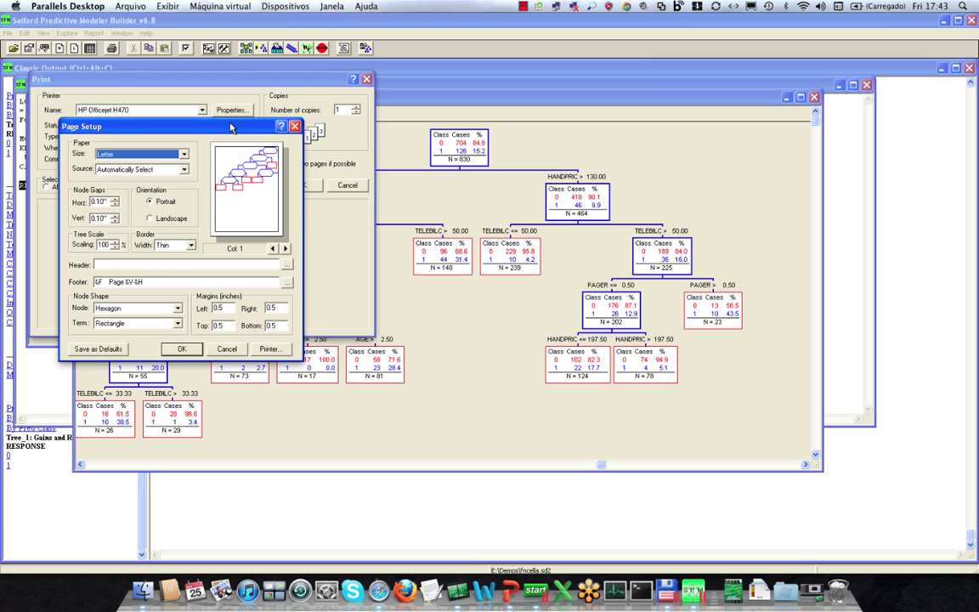
drag(323, 123, 652, 73)
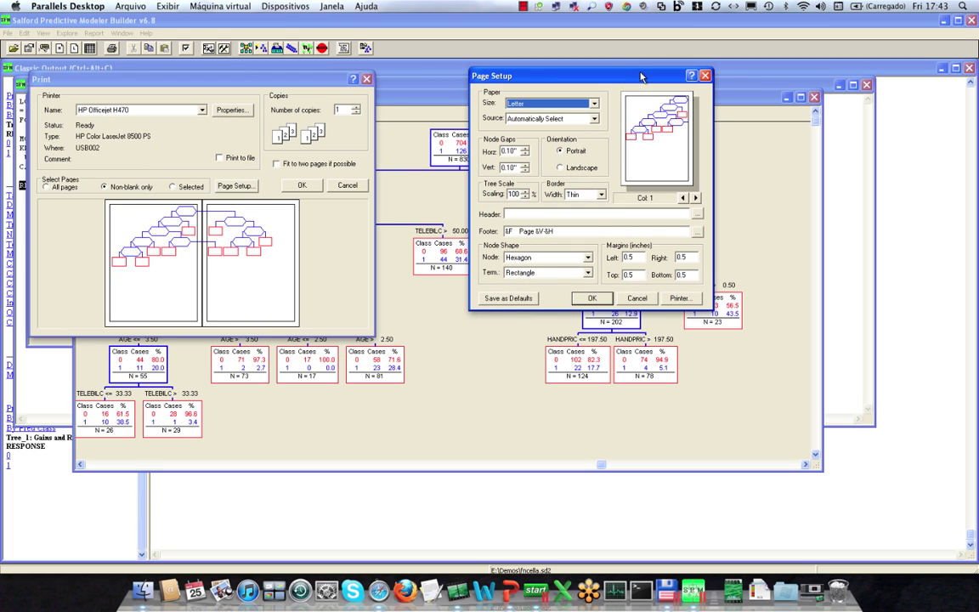
click(561, 168)
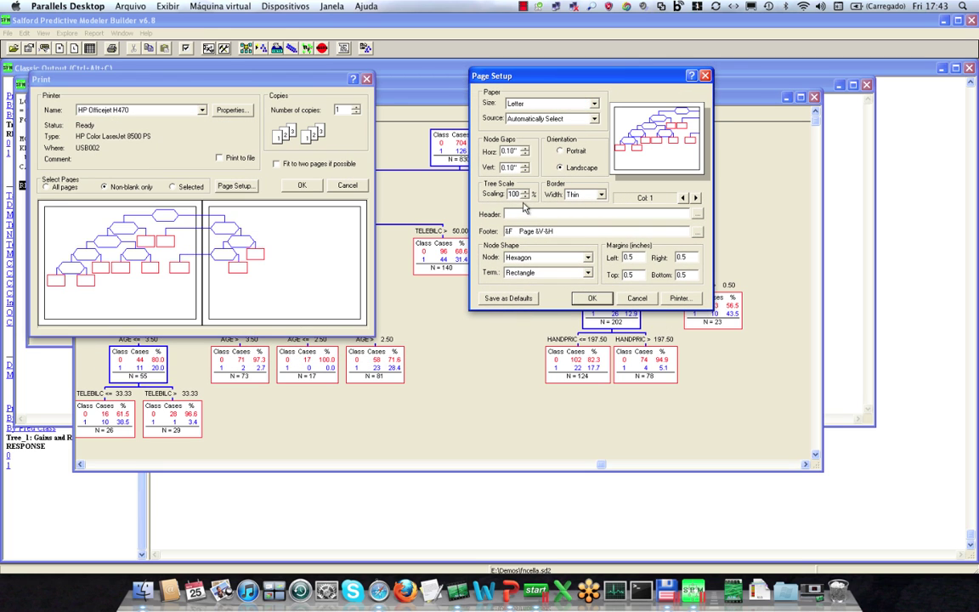
click(525, 196)
drag(525, 198, 525, 198)
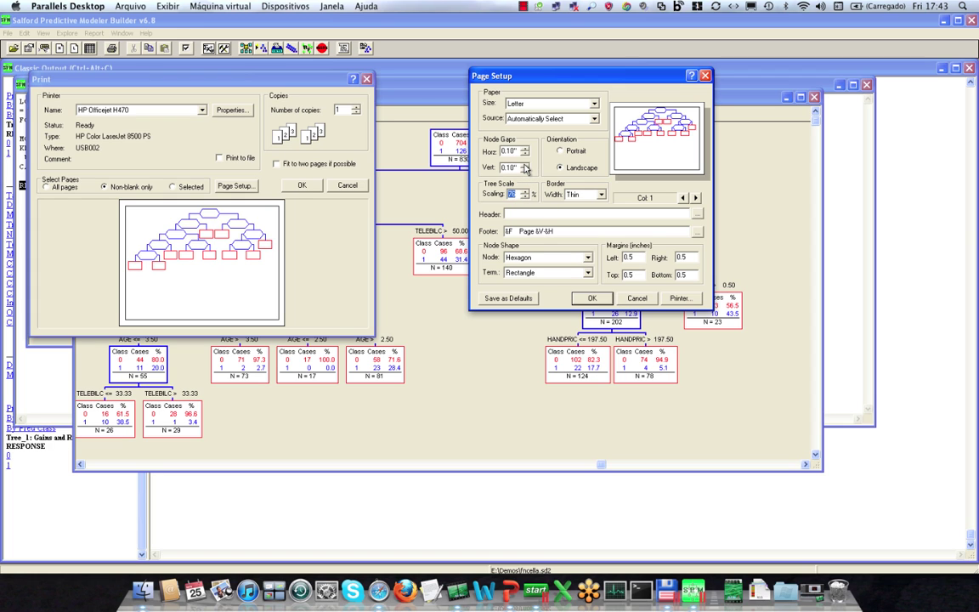
drag(525, 166, 525, 166)
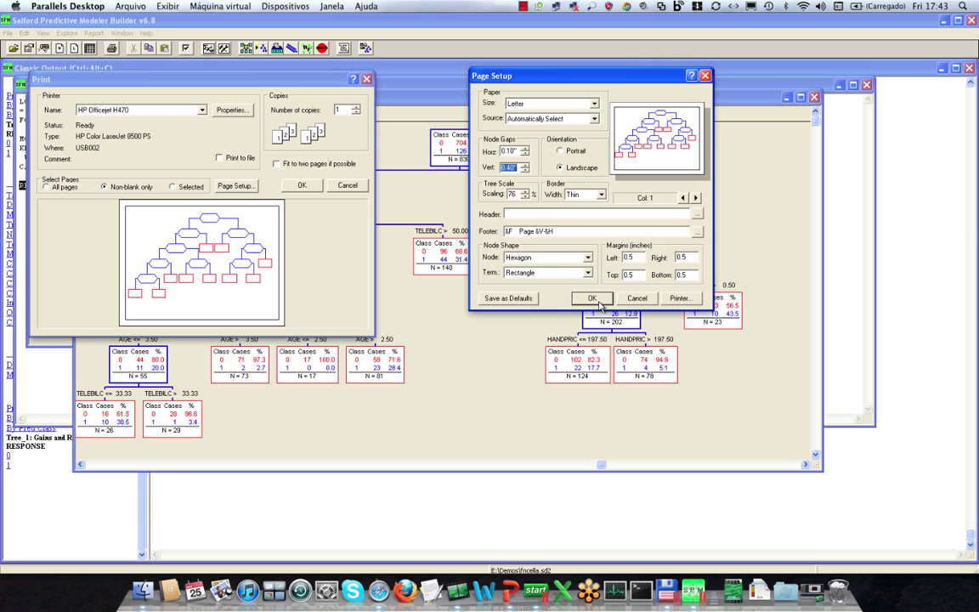
key(Return)
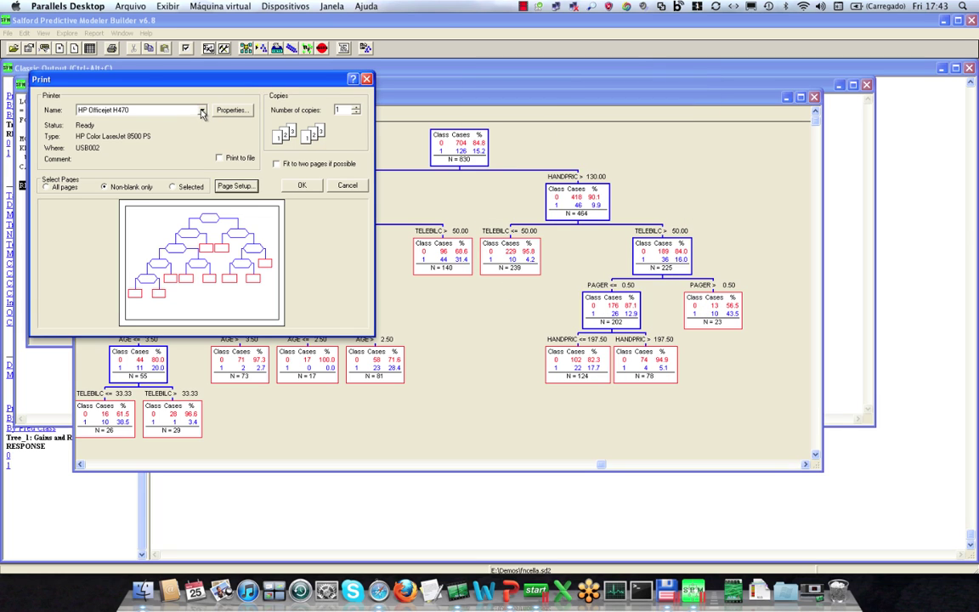
Leave HP Officejet H470 as the printer and cancel the print job
click(201, 111)
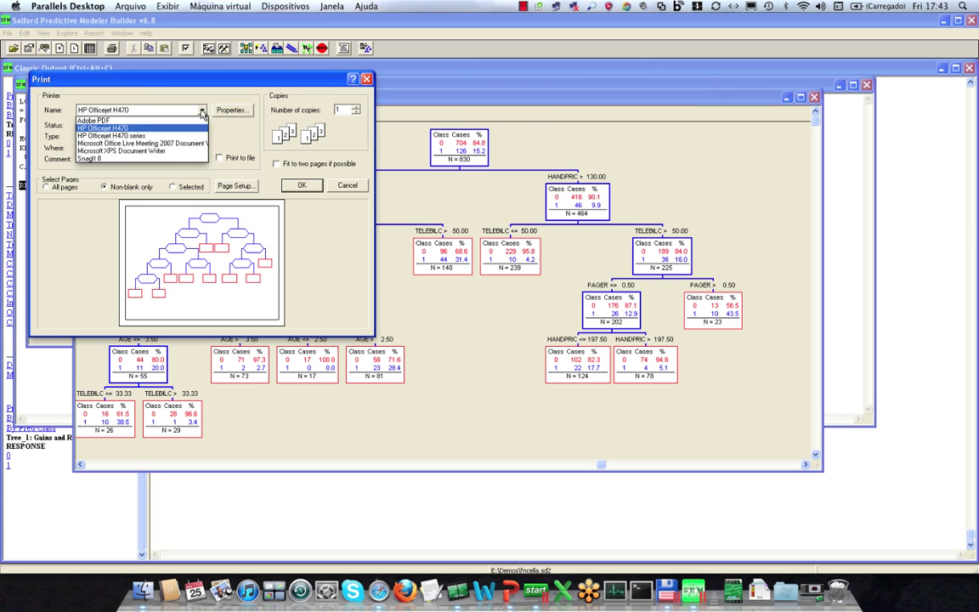
click(176, 129)
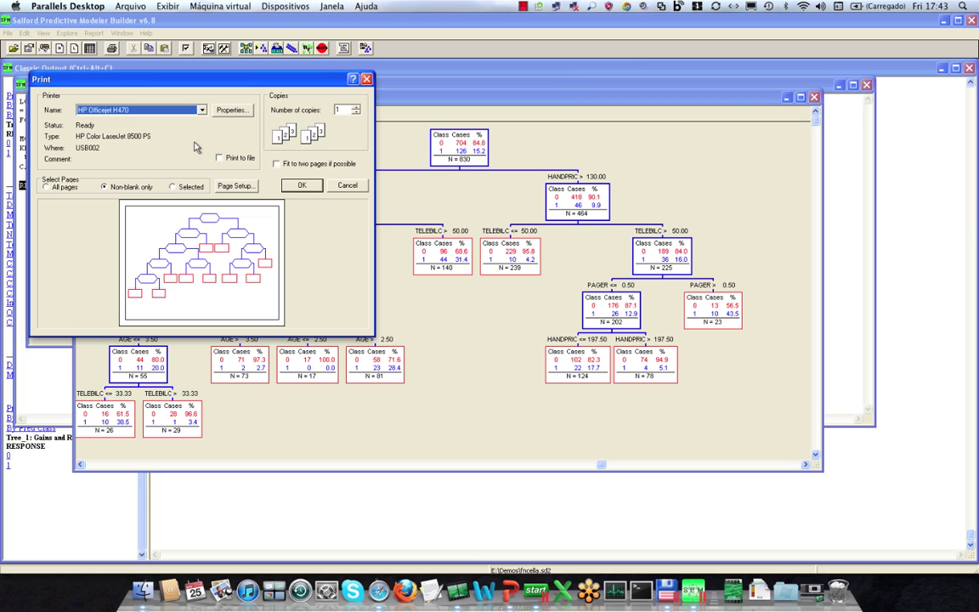
click(348, 187)
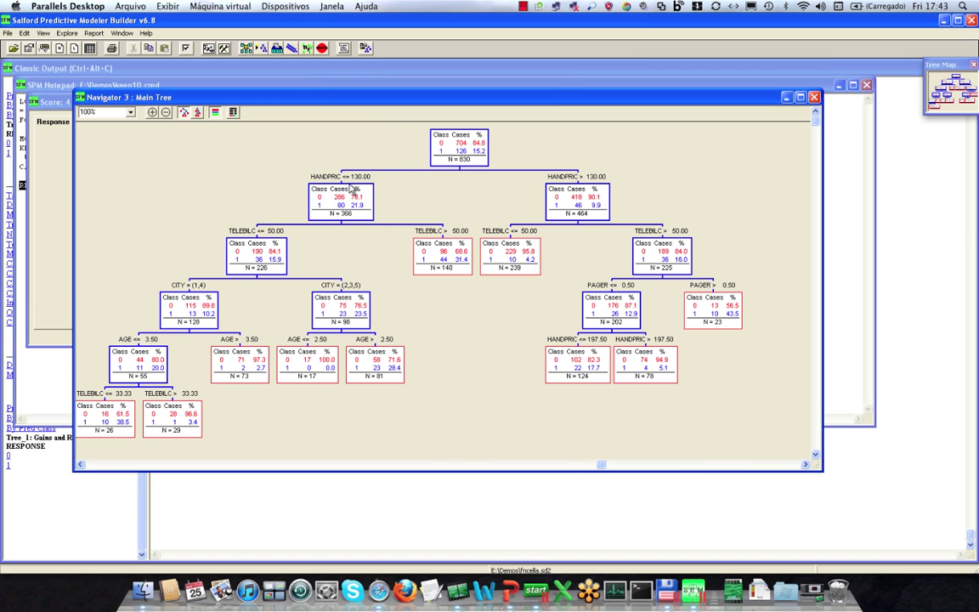
Score fncella.sd2 with the tree into fncella_score1.xls, using ID as the ID variable
click(813, 98)
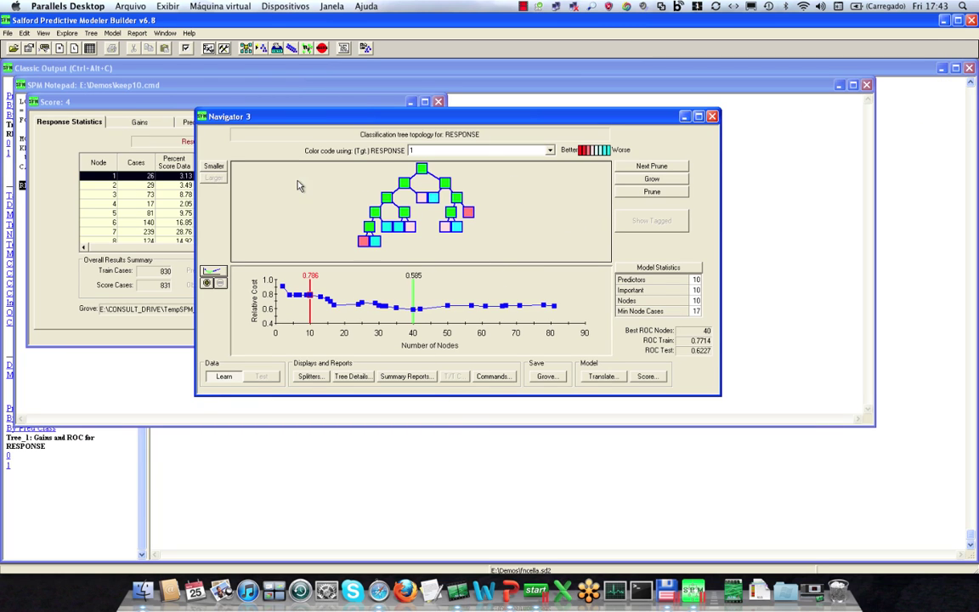
click(365, 48)
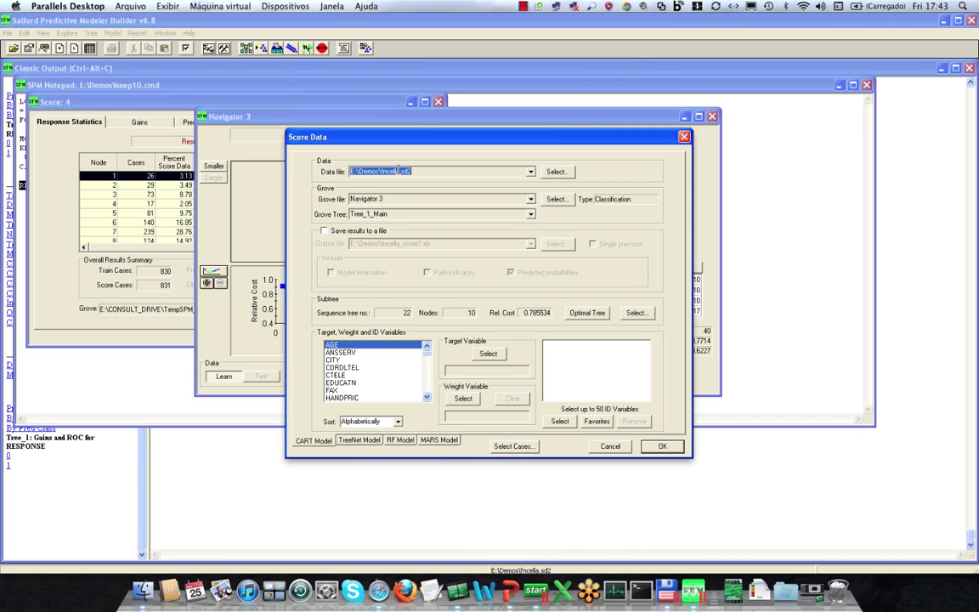
click(324, 231)
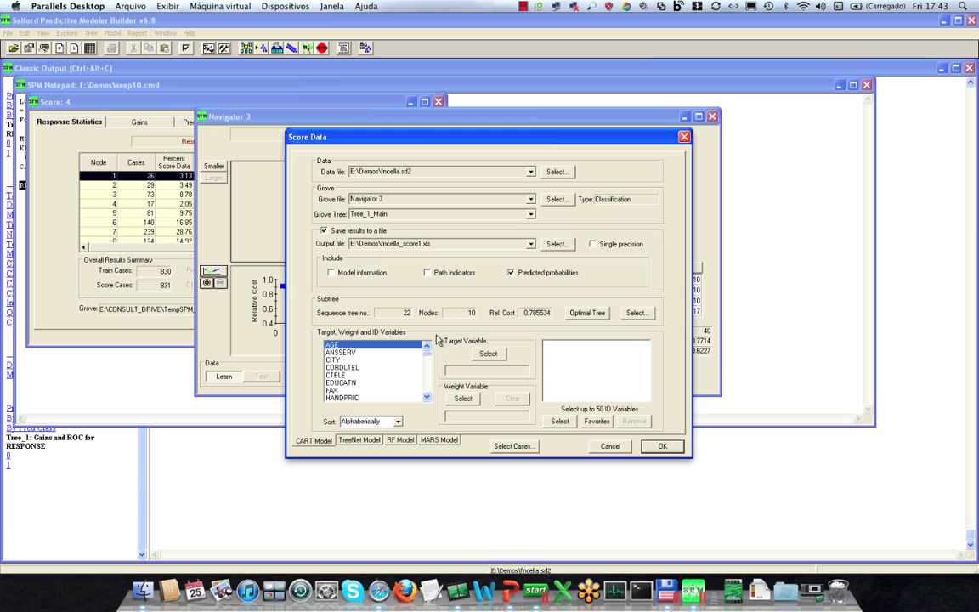
click(427, 398)
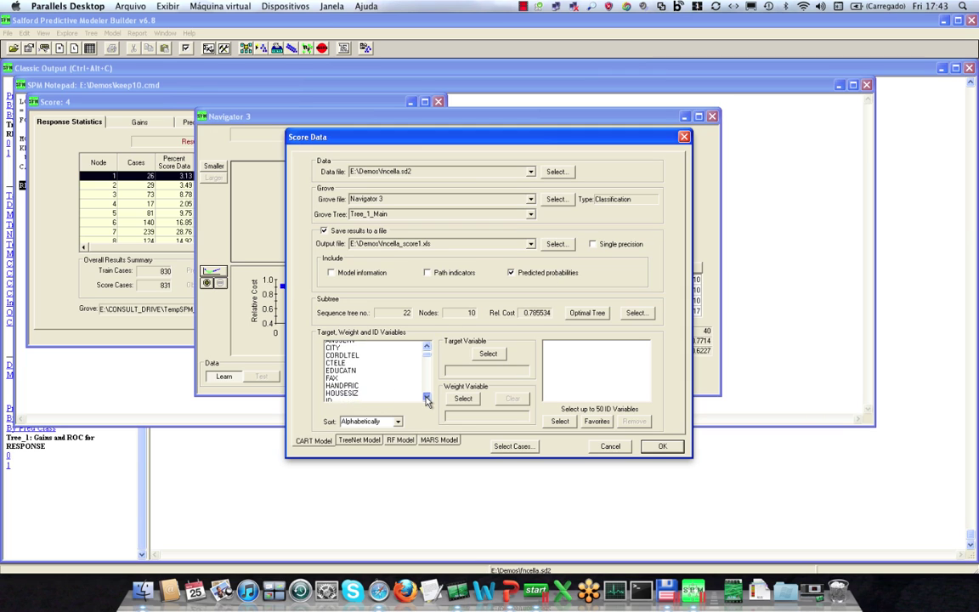
click(427, 397)
click(426, 397)
click(426, 398)
click(340, 375)
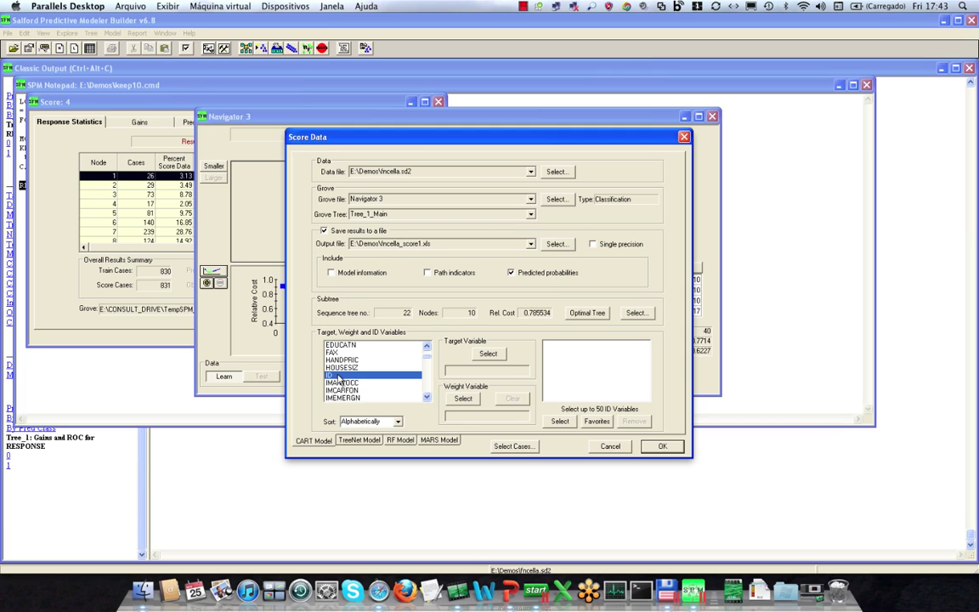
click(559, 420)
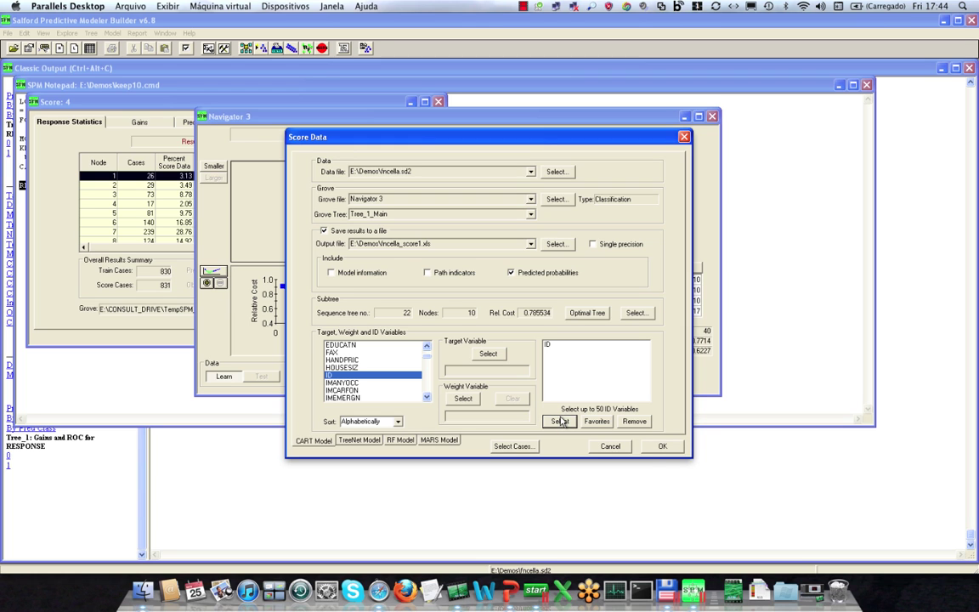
click(667, 448)
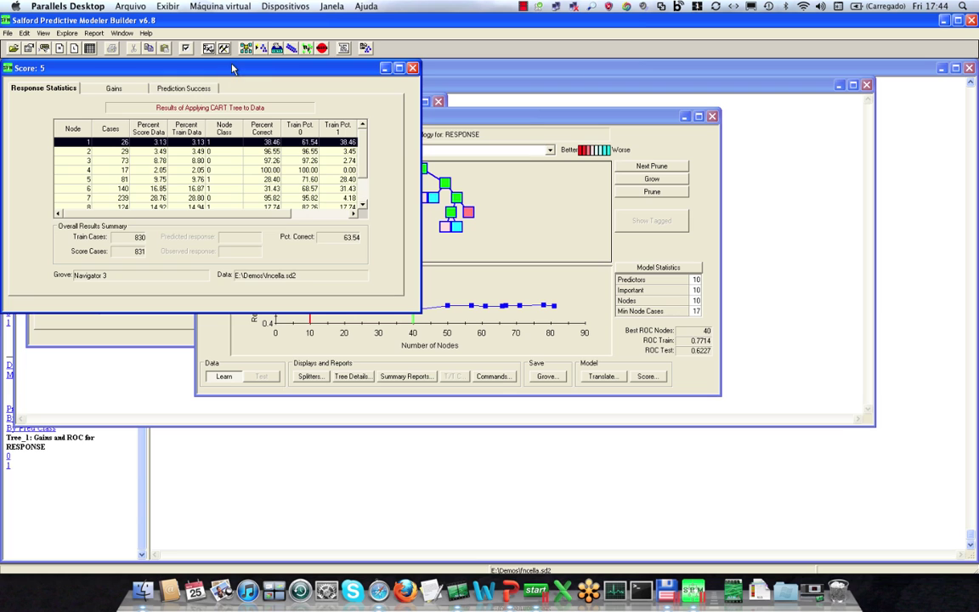
Drag the Score: 5 results window down and to the right
drag(234, 70, 378, 121)
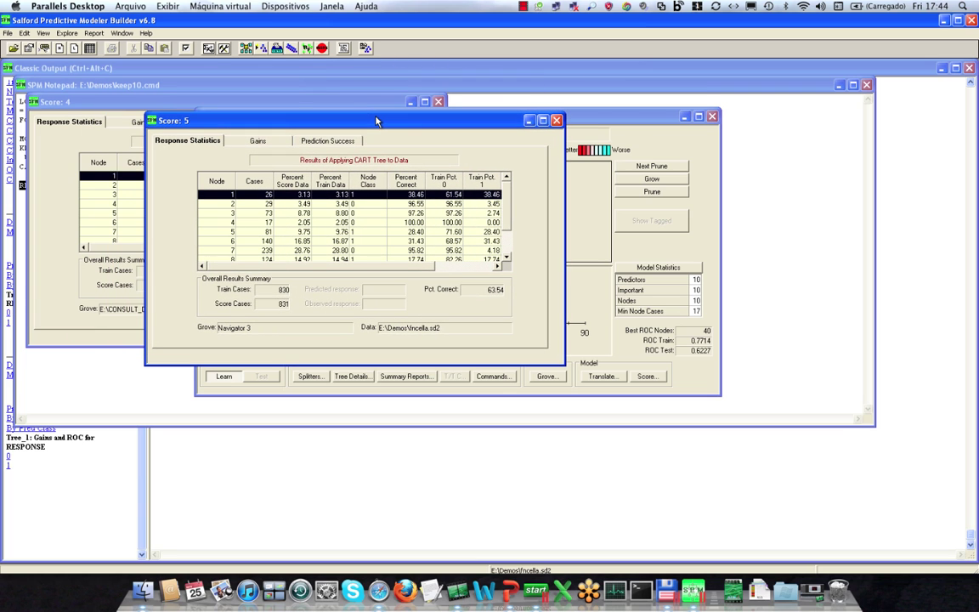